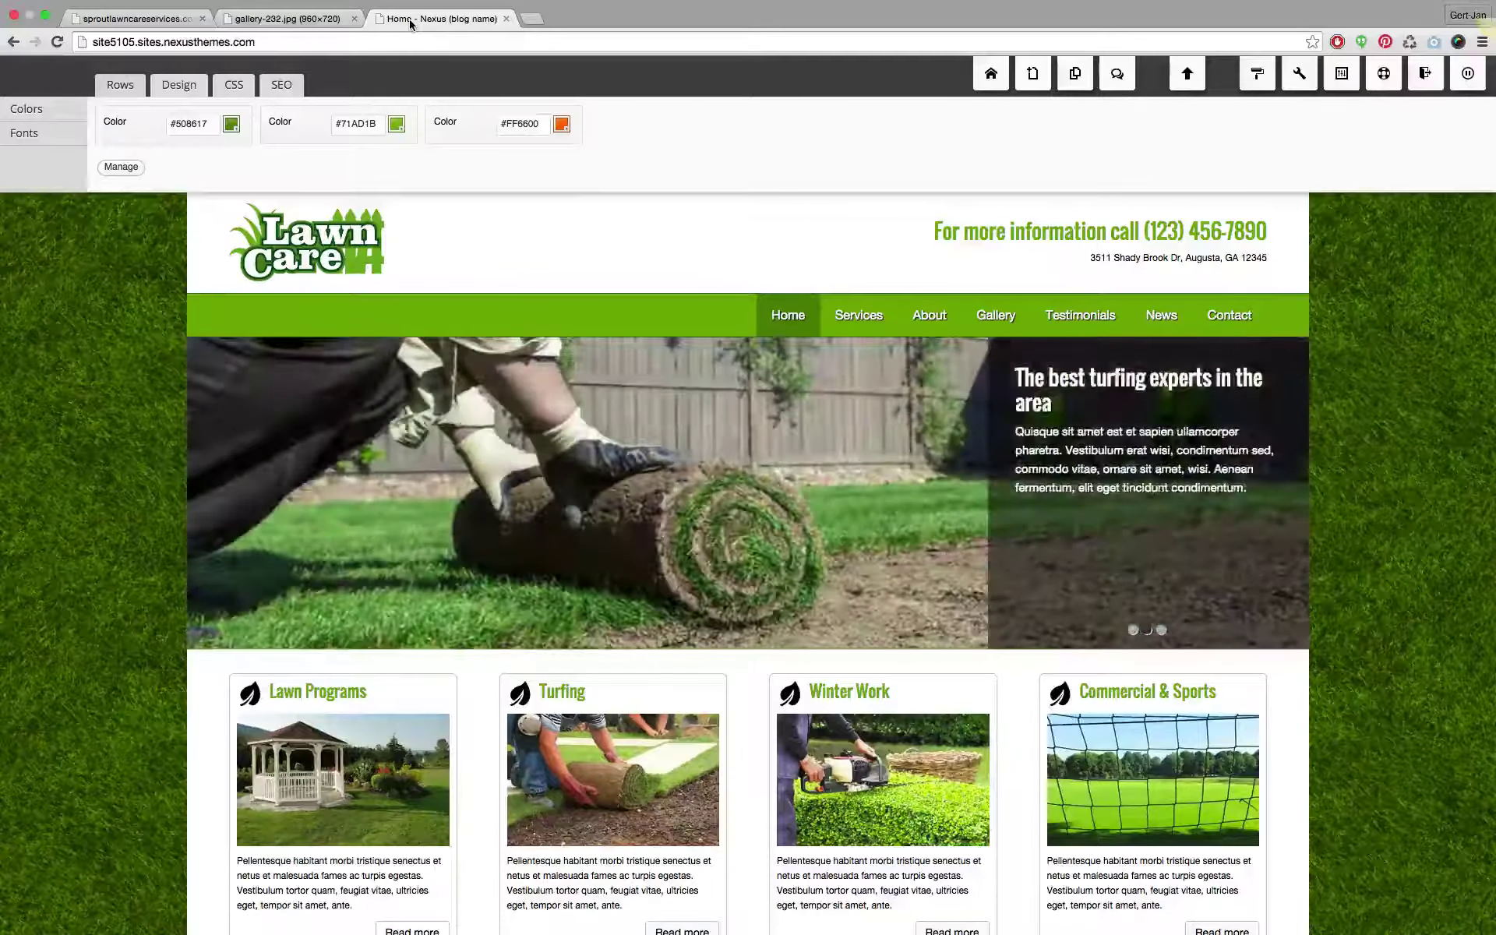
Step: Compare the rotating slider images on the demo lawn care home page with the gallery-232.jpg photo
{"action": "mouse_move", "coordinate": [703, 454]}
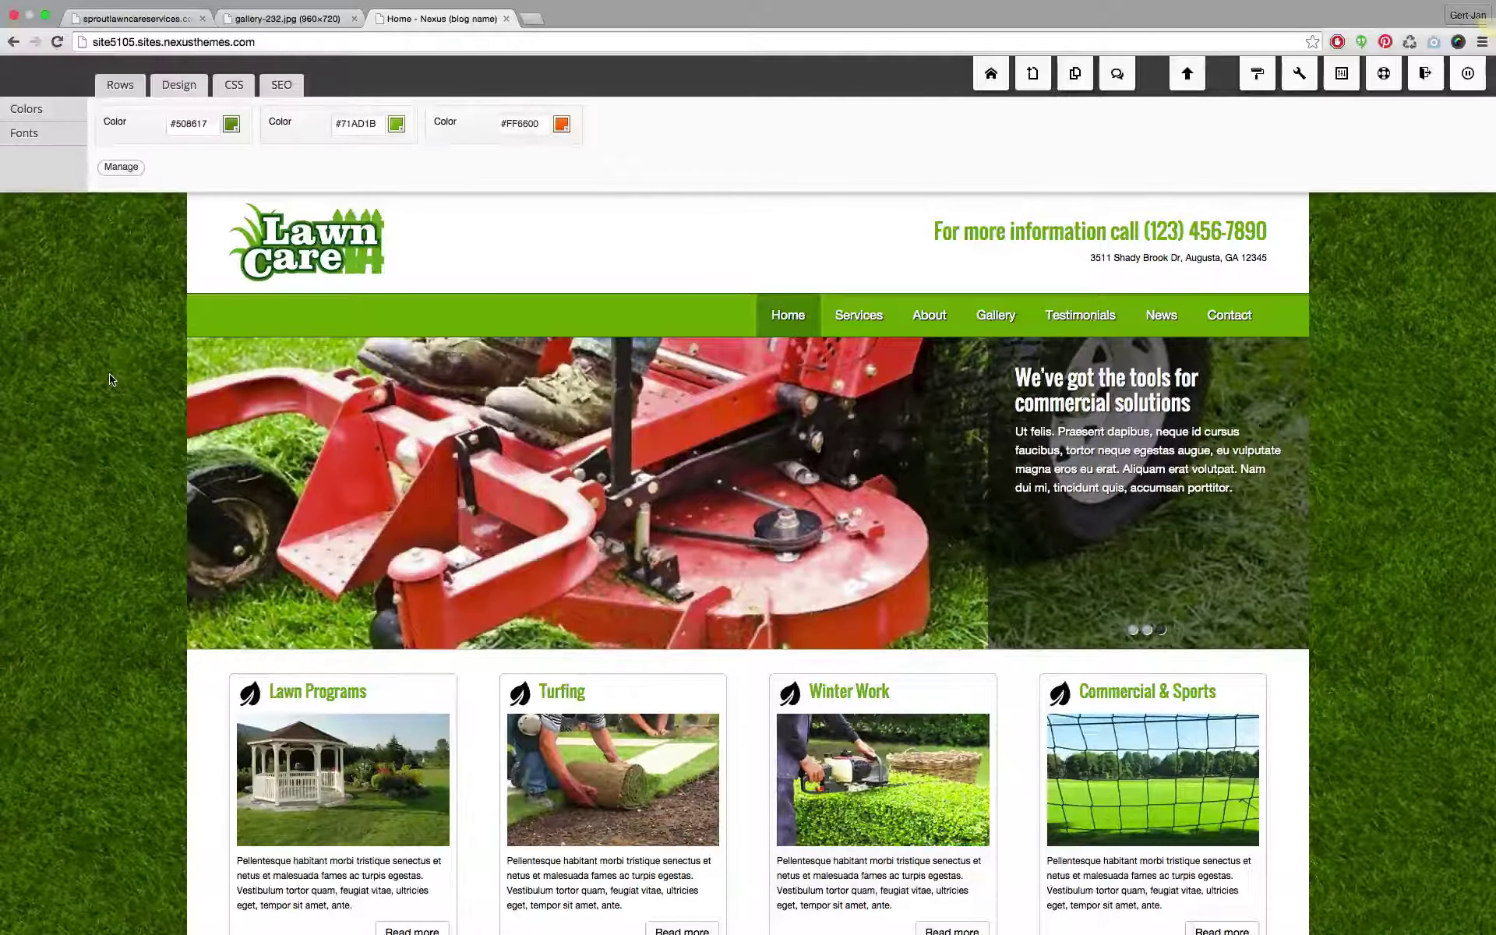
{"action": "left_click", "coordinate": [278, 22]}
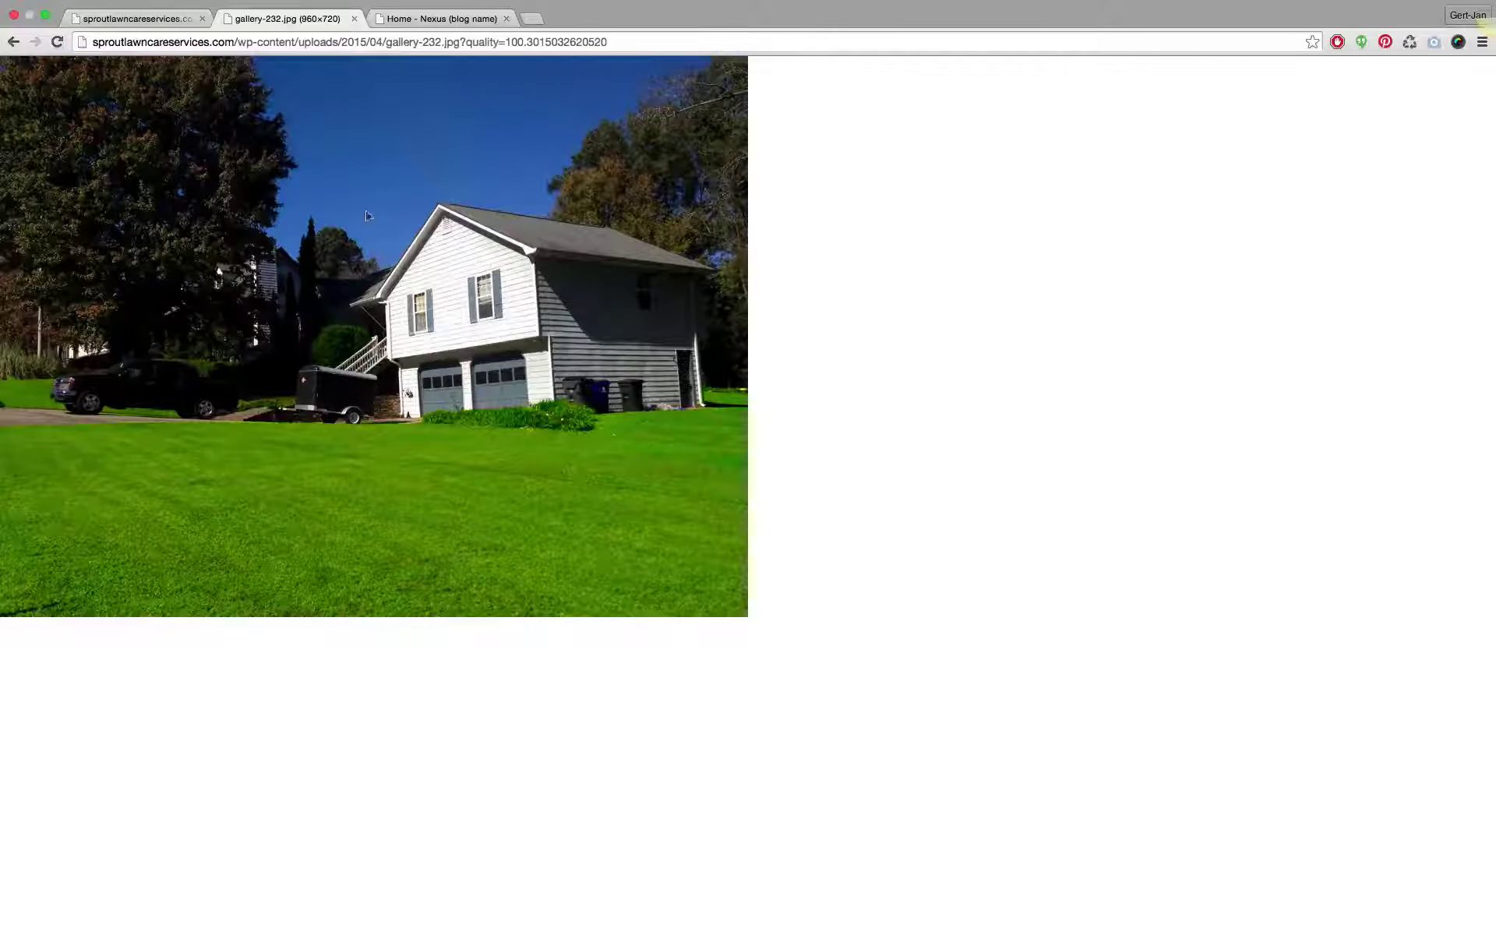
{"action": "left_click", "coordinate": [440, 18]}
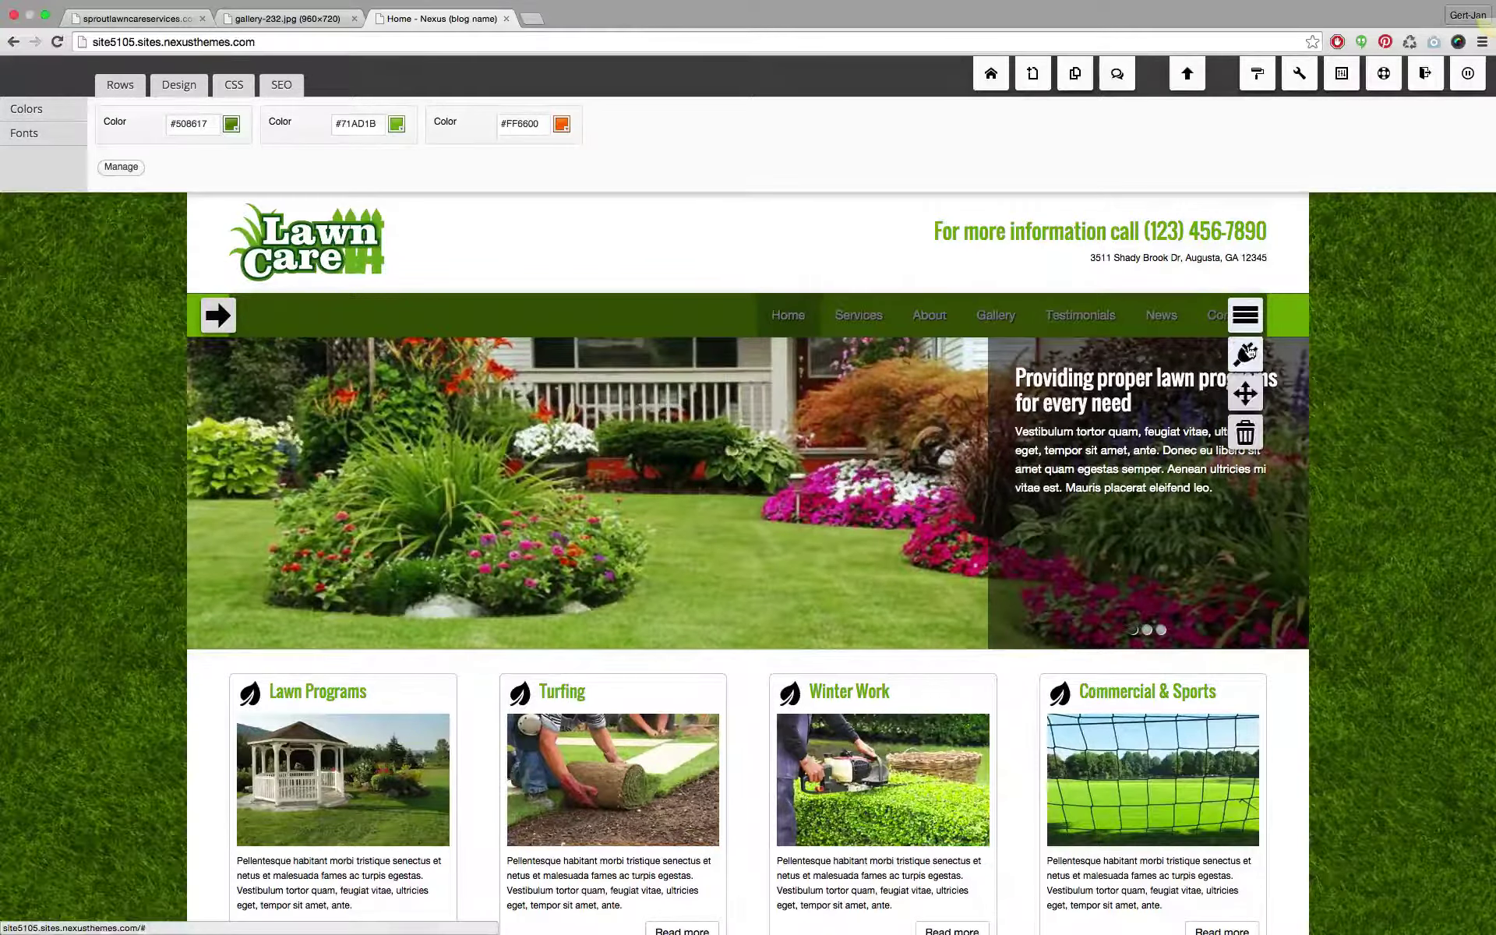
{"action": "mouse_move", "coordinate": [1165, 409]}
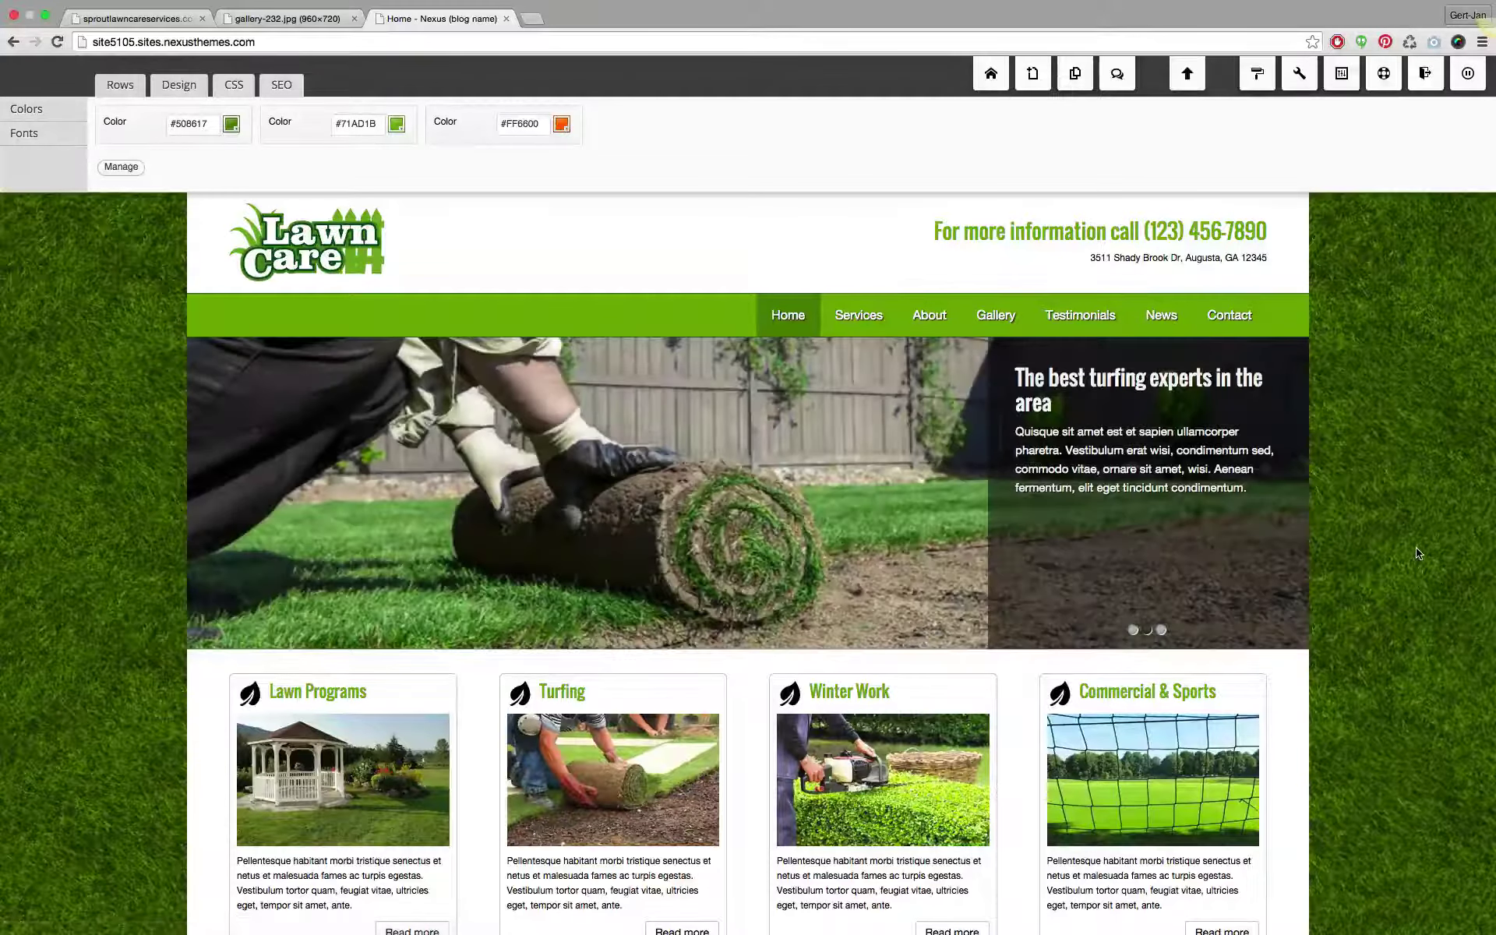
{"action": "mouse_move", "coordinate": [581, 533]}
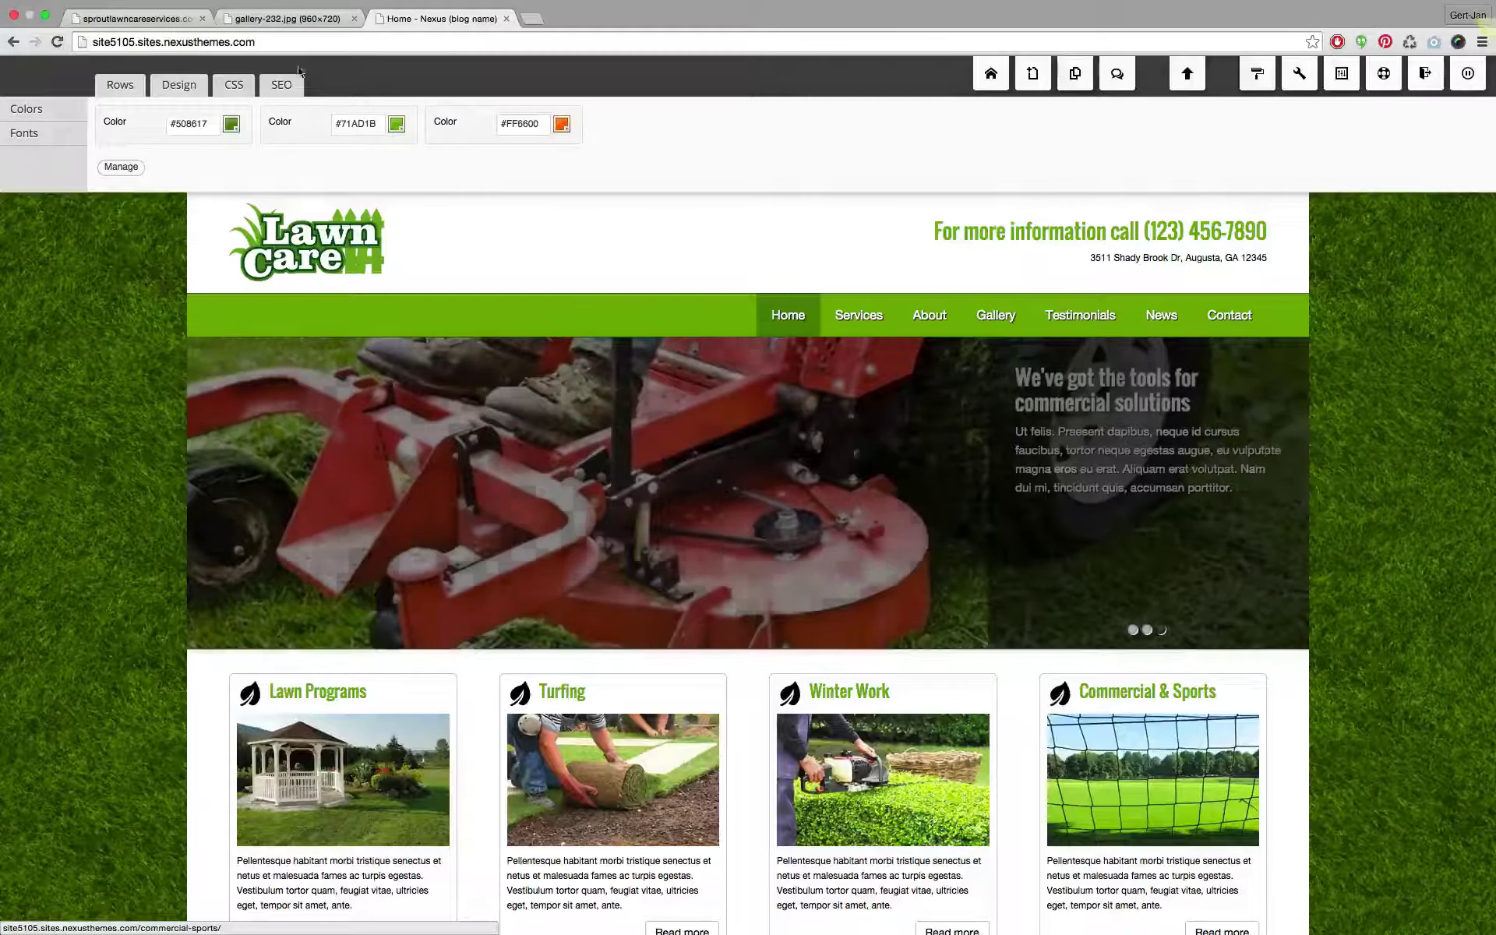
Step: Compare the original gallery-232.jpg photo with its cropped version in the first slide of the Sprout home page
{"action": "left_click", "coordinate": [284, 18]}
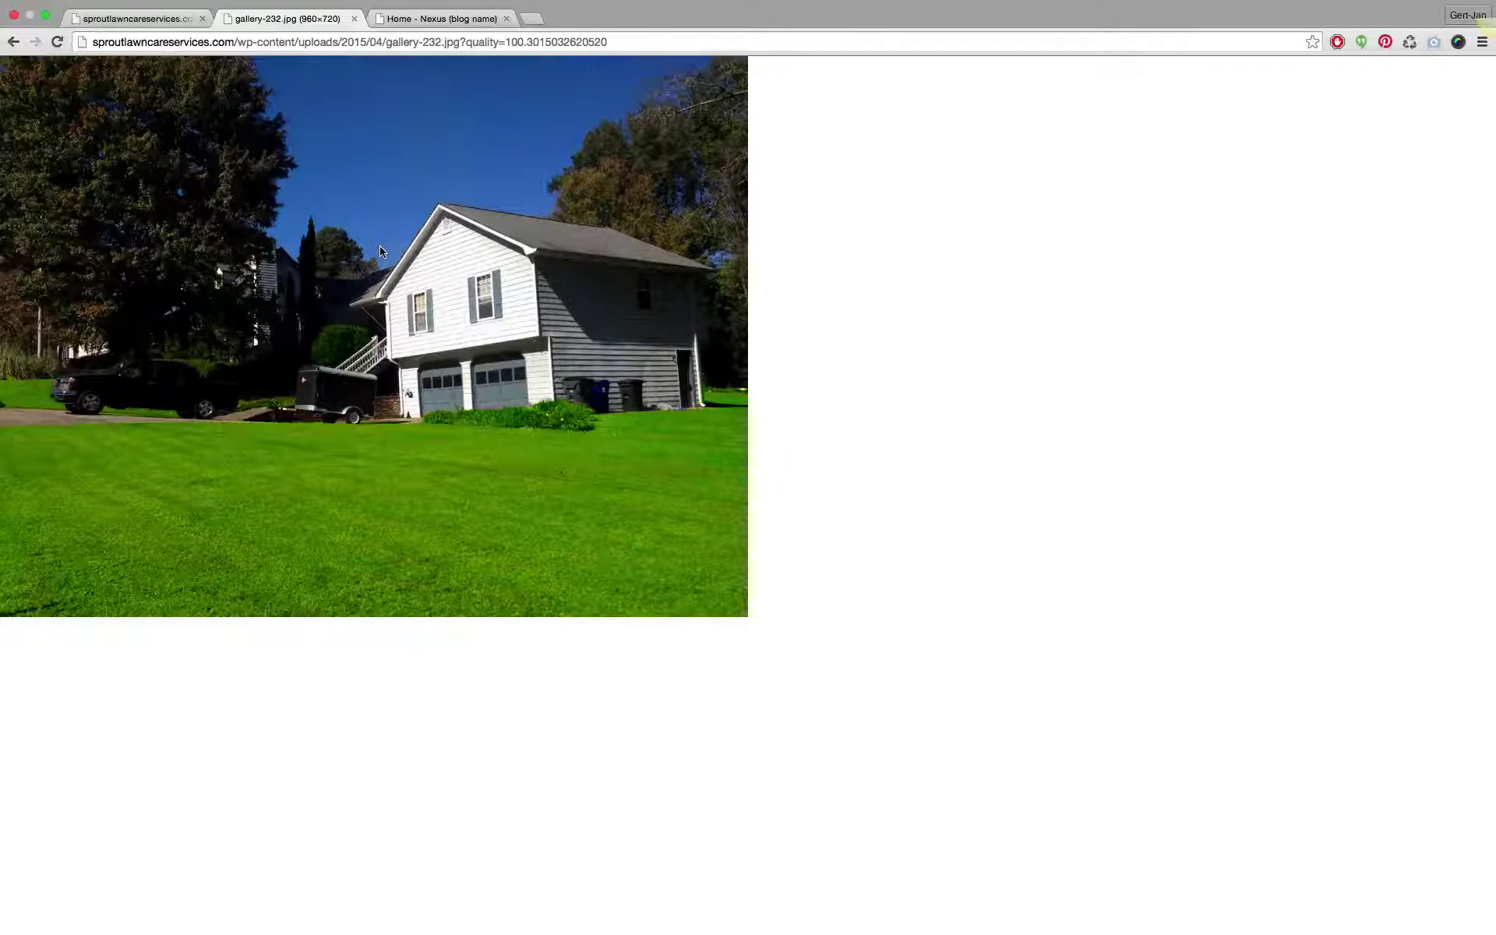
{"action": "left_click", "coordinate": [140, 19]}
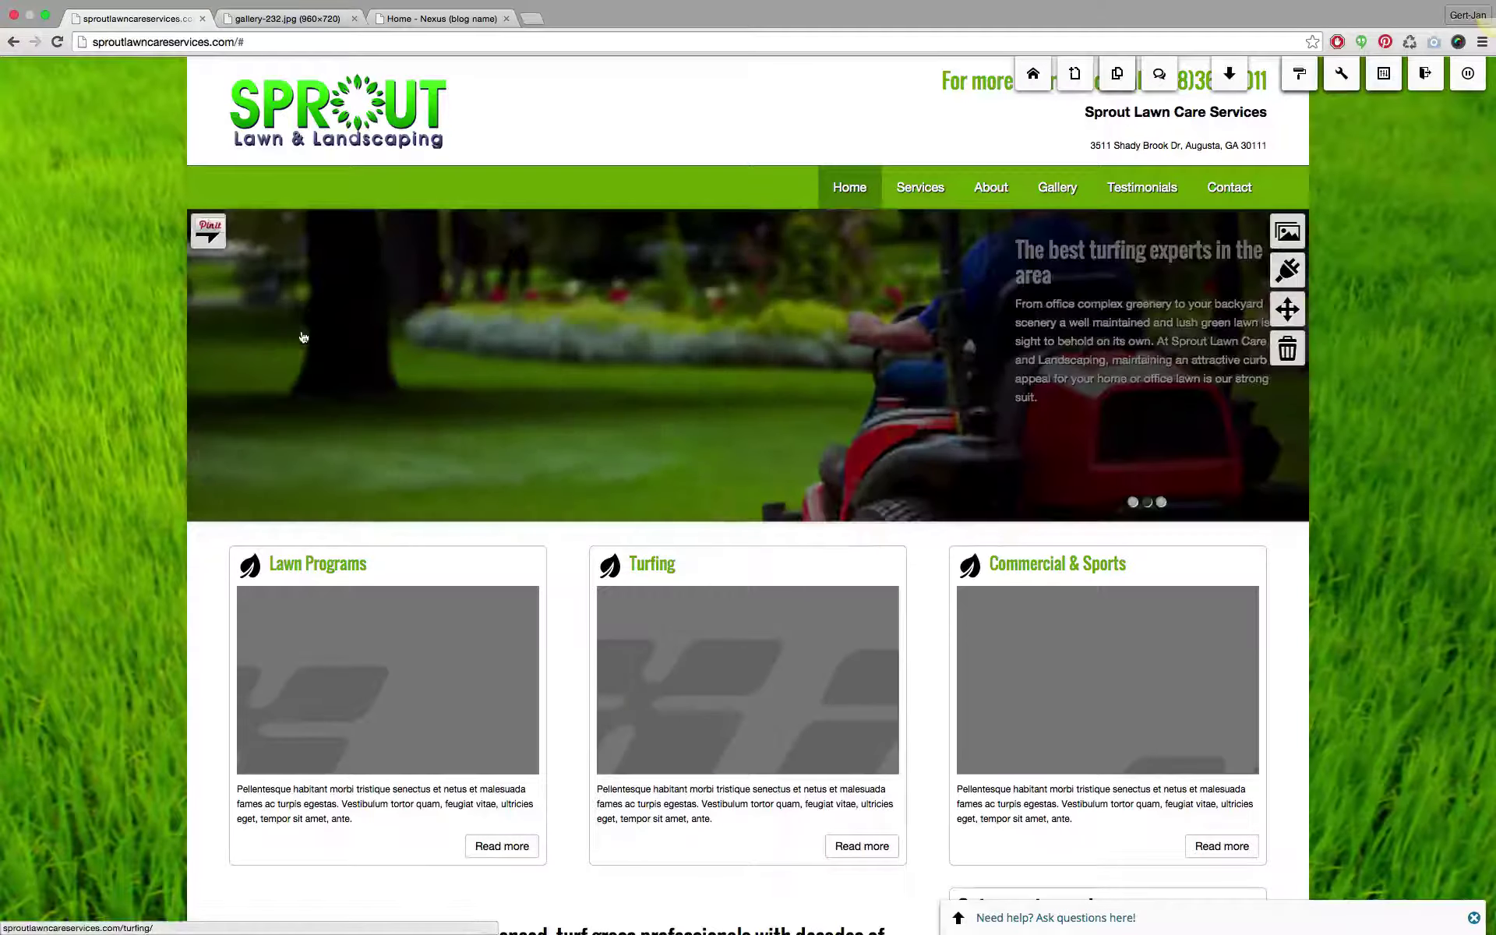
{"action": "left_click", "coordinate": [1131, 501]}
{"action": "mouse_move", "coordinate": [311, 60]}
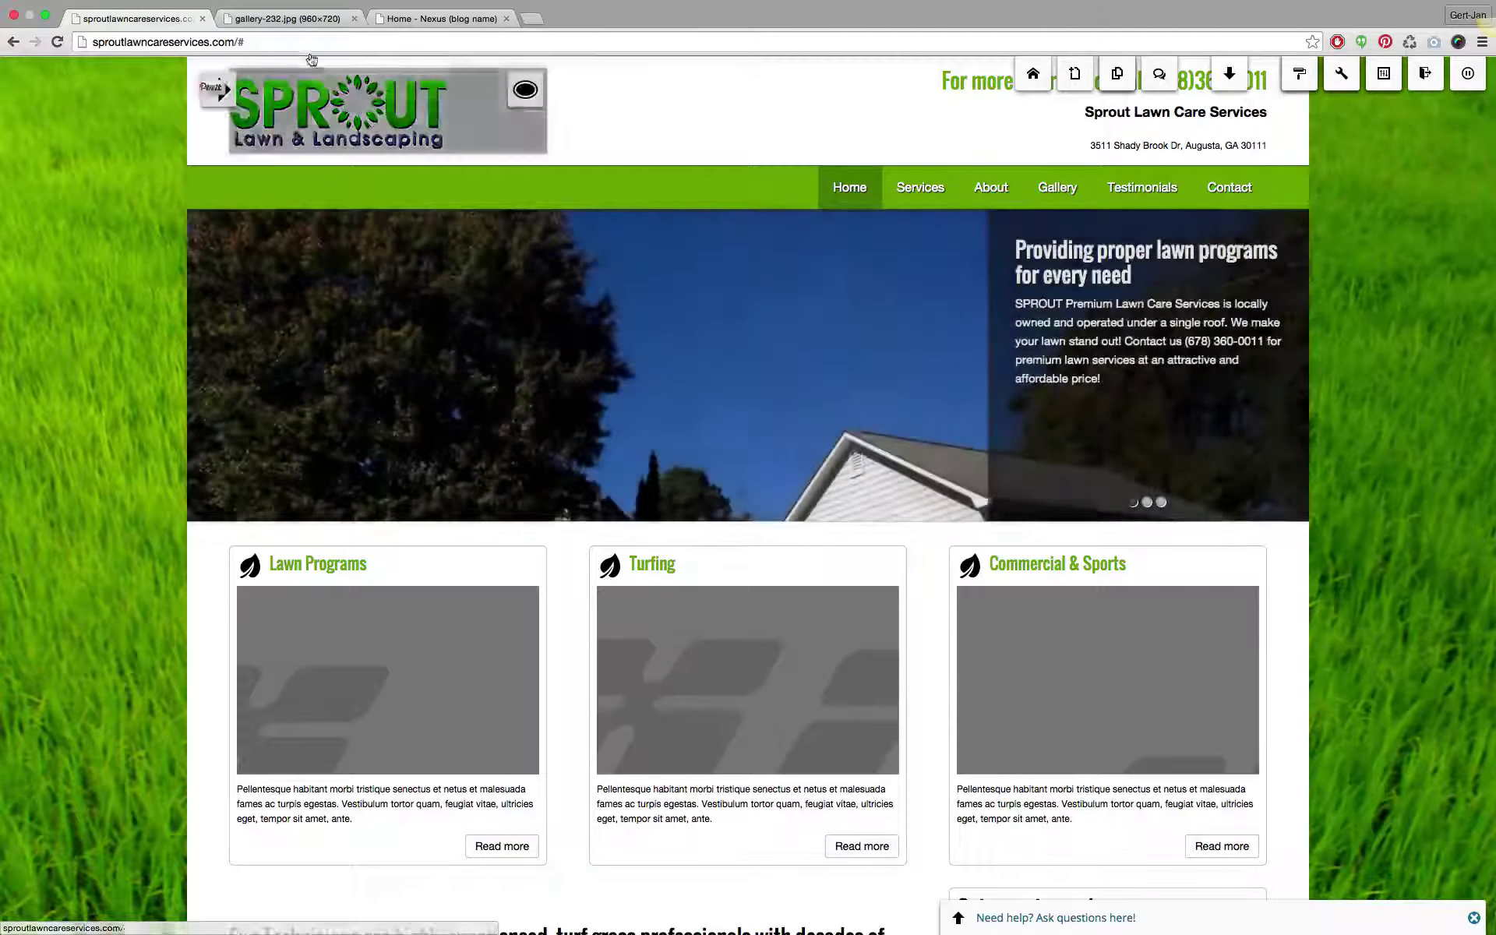
{"action": "left_click", "coordinate": [274, 22]}
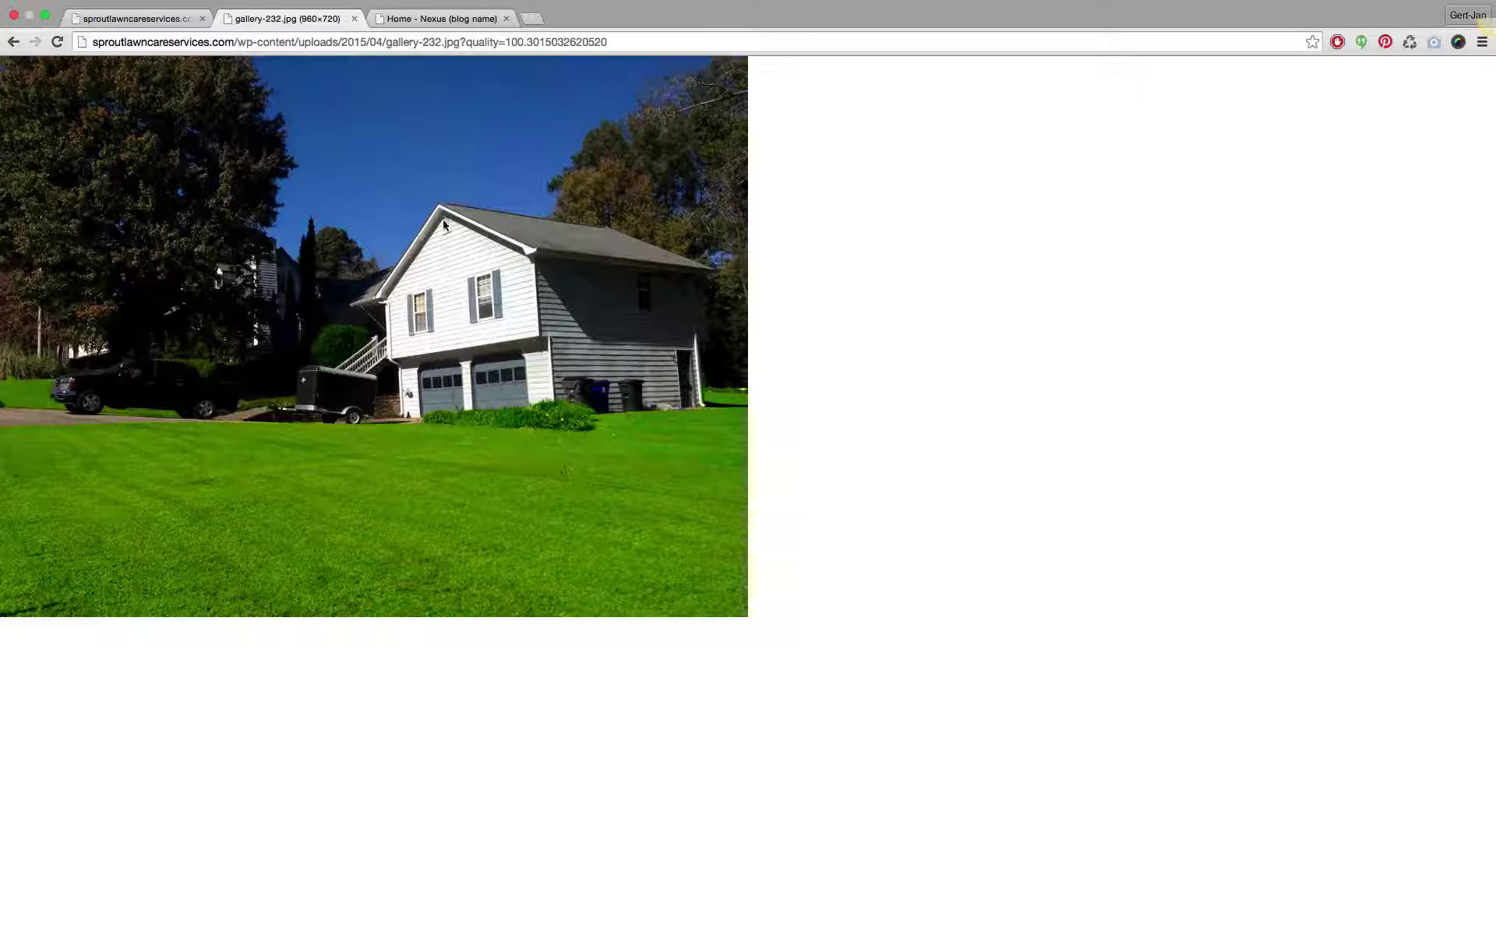
Step: Set the height of each slide to None in the Sprout home page slider's settings and save
{"action": "left_click", "coordinate": [156, 24]}
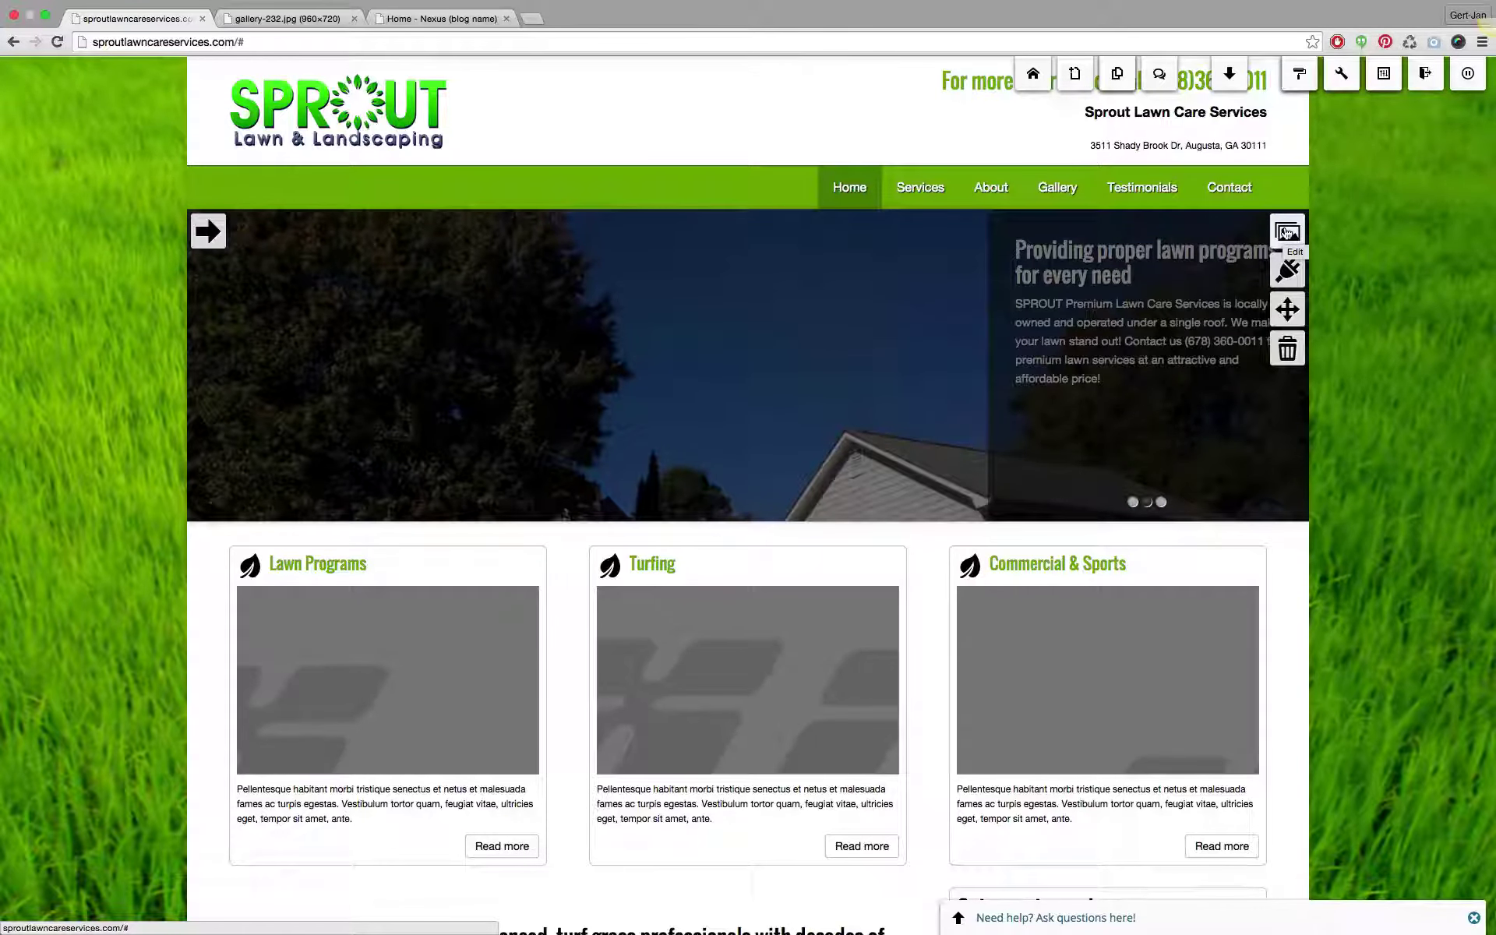
{"action": "left_click", "coordinate": [1290, 274]}
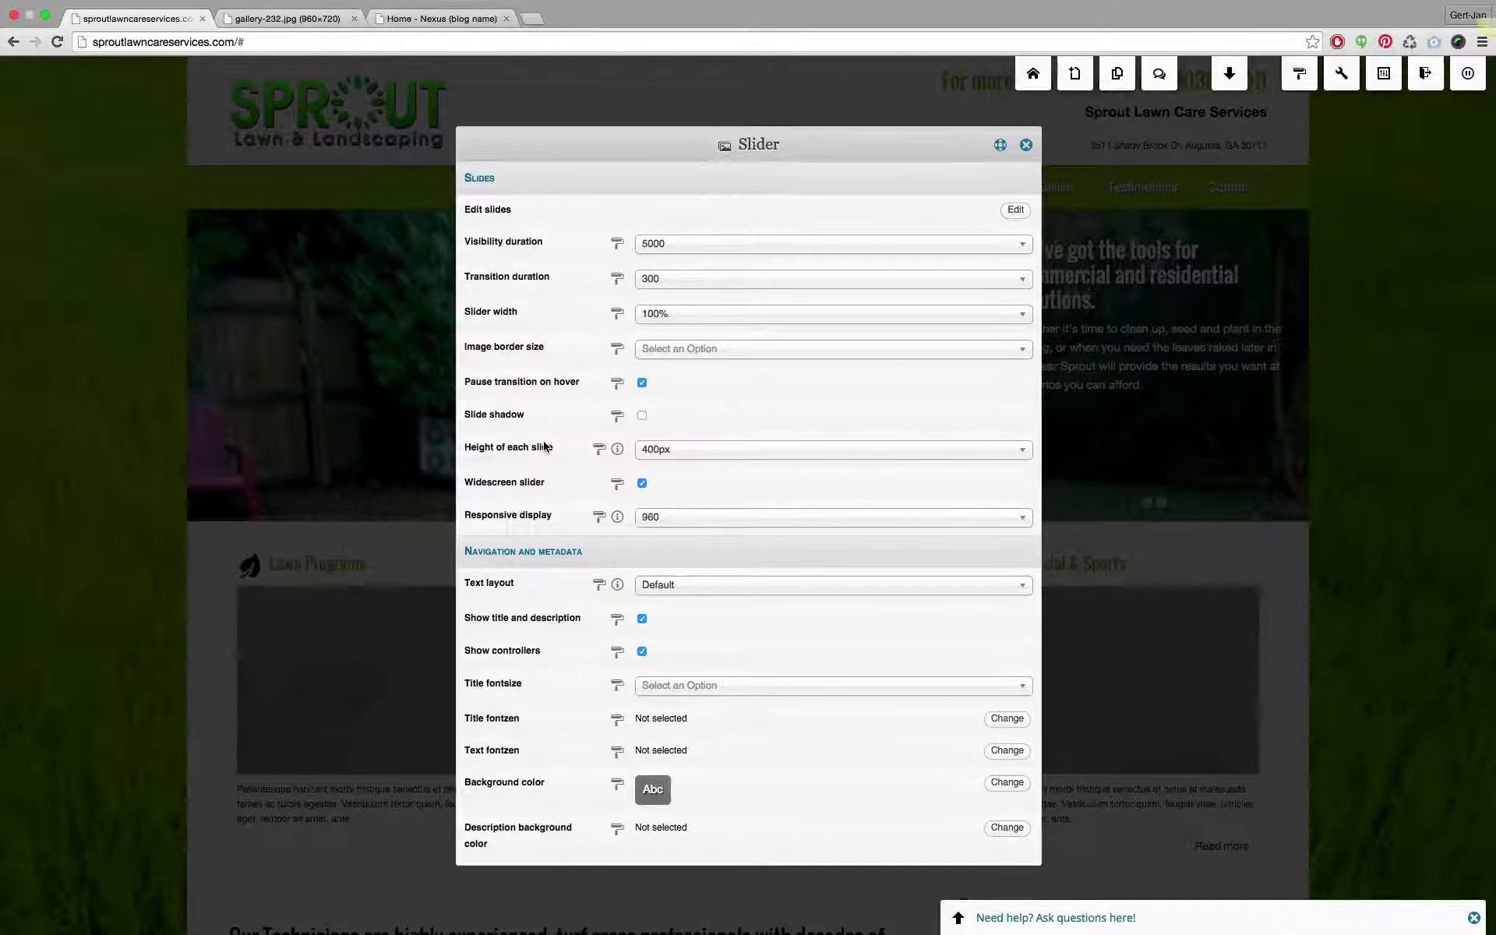
{"action": "left_click", "coordinate": [698, 460]}
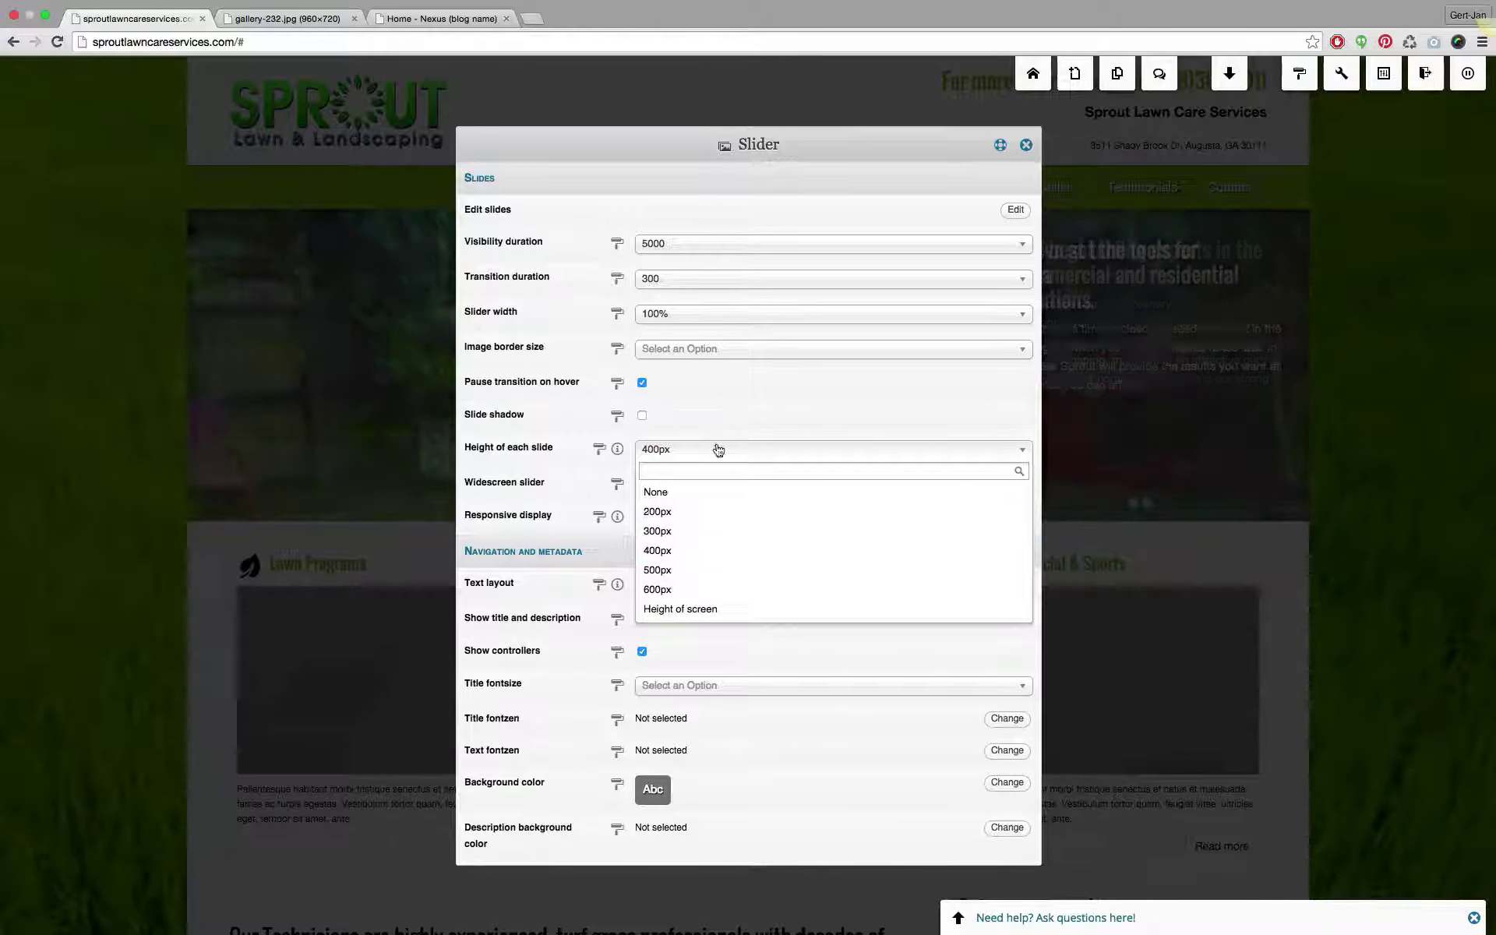
{"action": "left_click", "coordinate": [661, 495]}
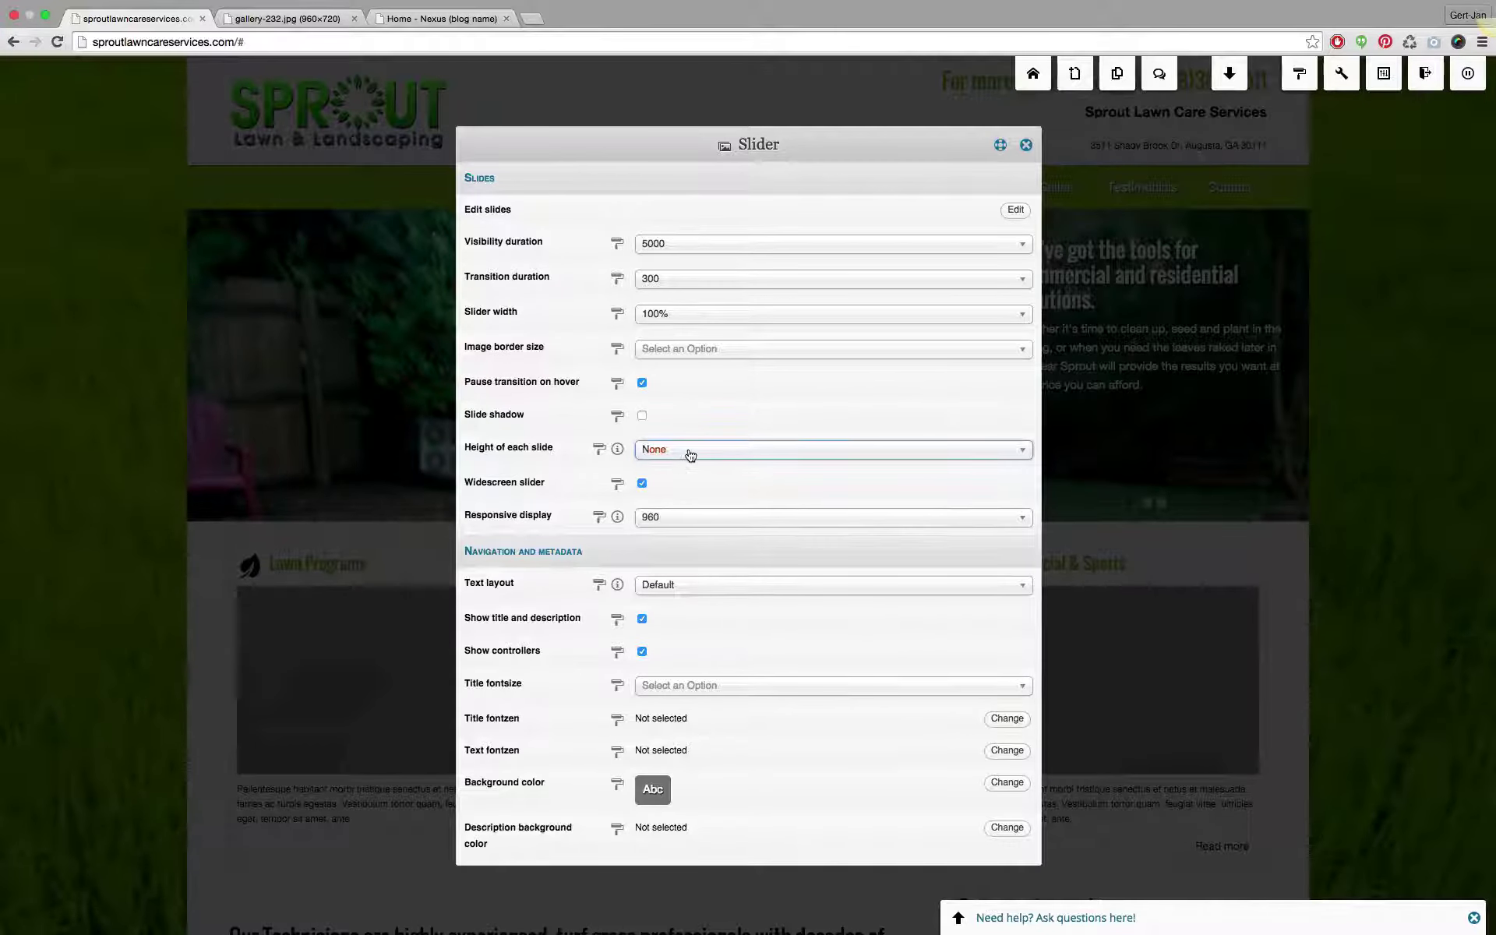
{"action": "scroll", "coordinate": [782, 674], "scroll_direction": "down", "scroll_amount": 5}
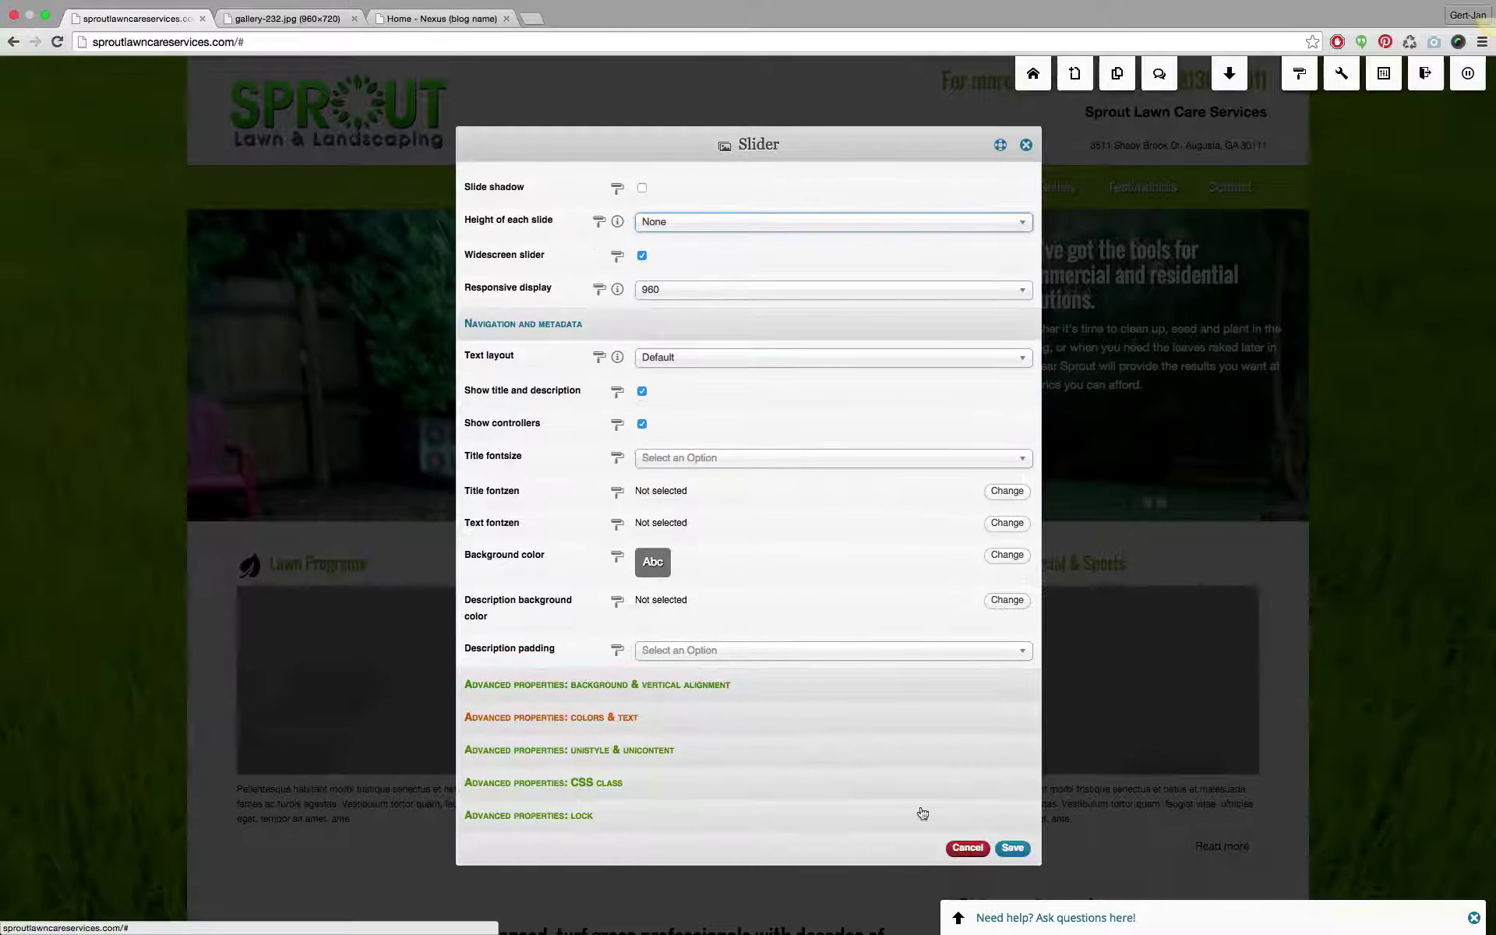
{"action": "left_click", "coordinate": [1012, 850]}
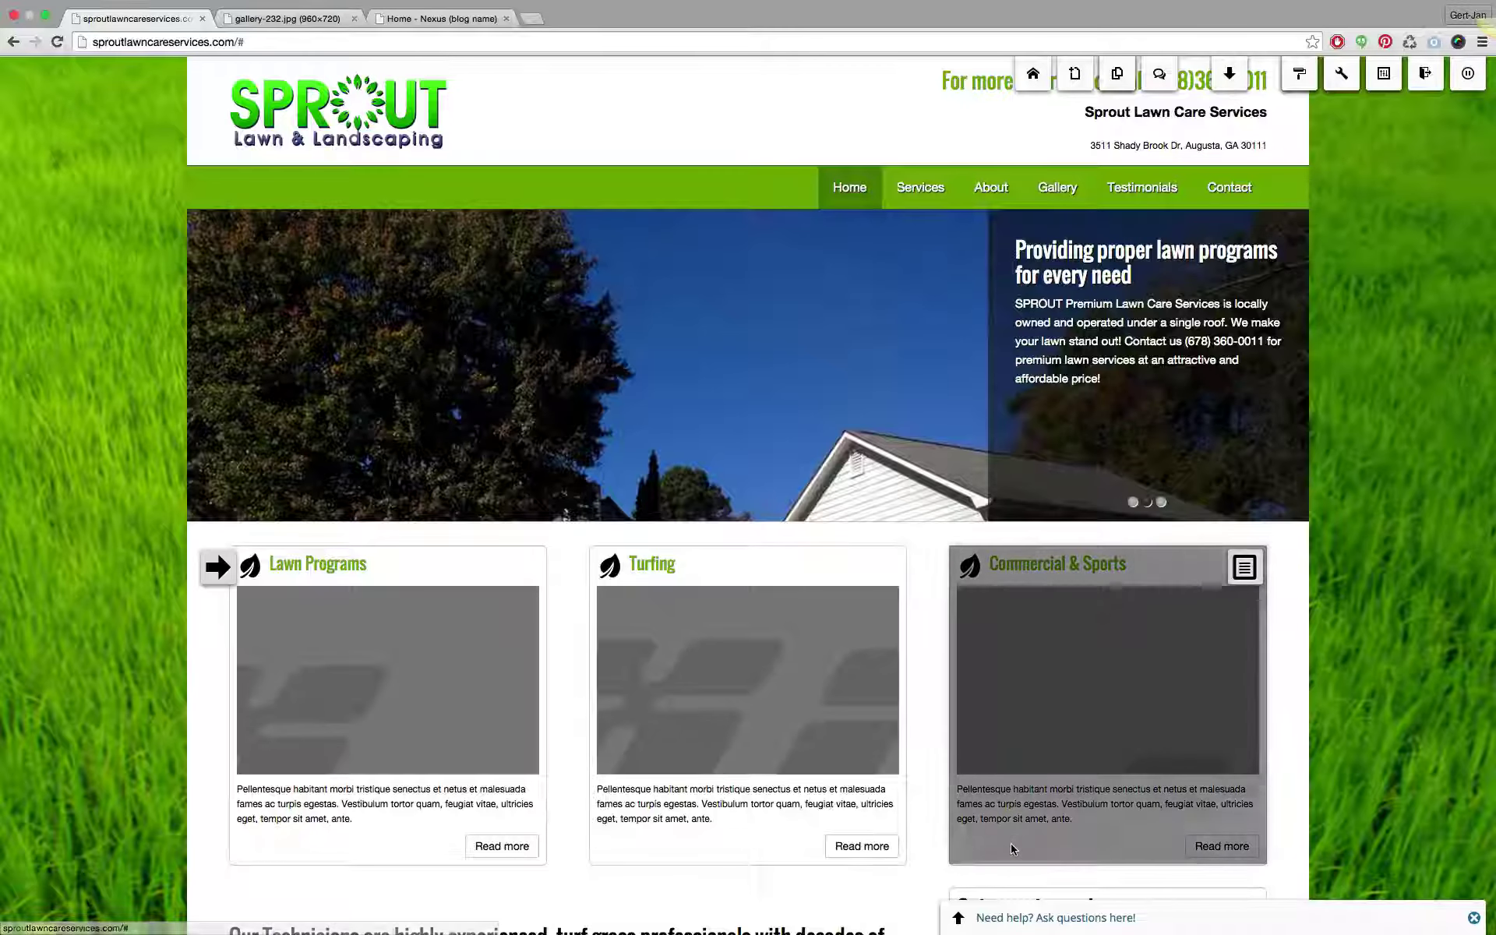
Step: Examine the Sprout slides without a fixed height and compare them with gallery-232.jpg and the demo site's slider
{"action": "scroll", "coordinate": [1436, 627], "scroll_direction": "down", "scroll_amount": 3}
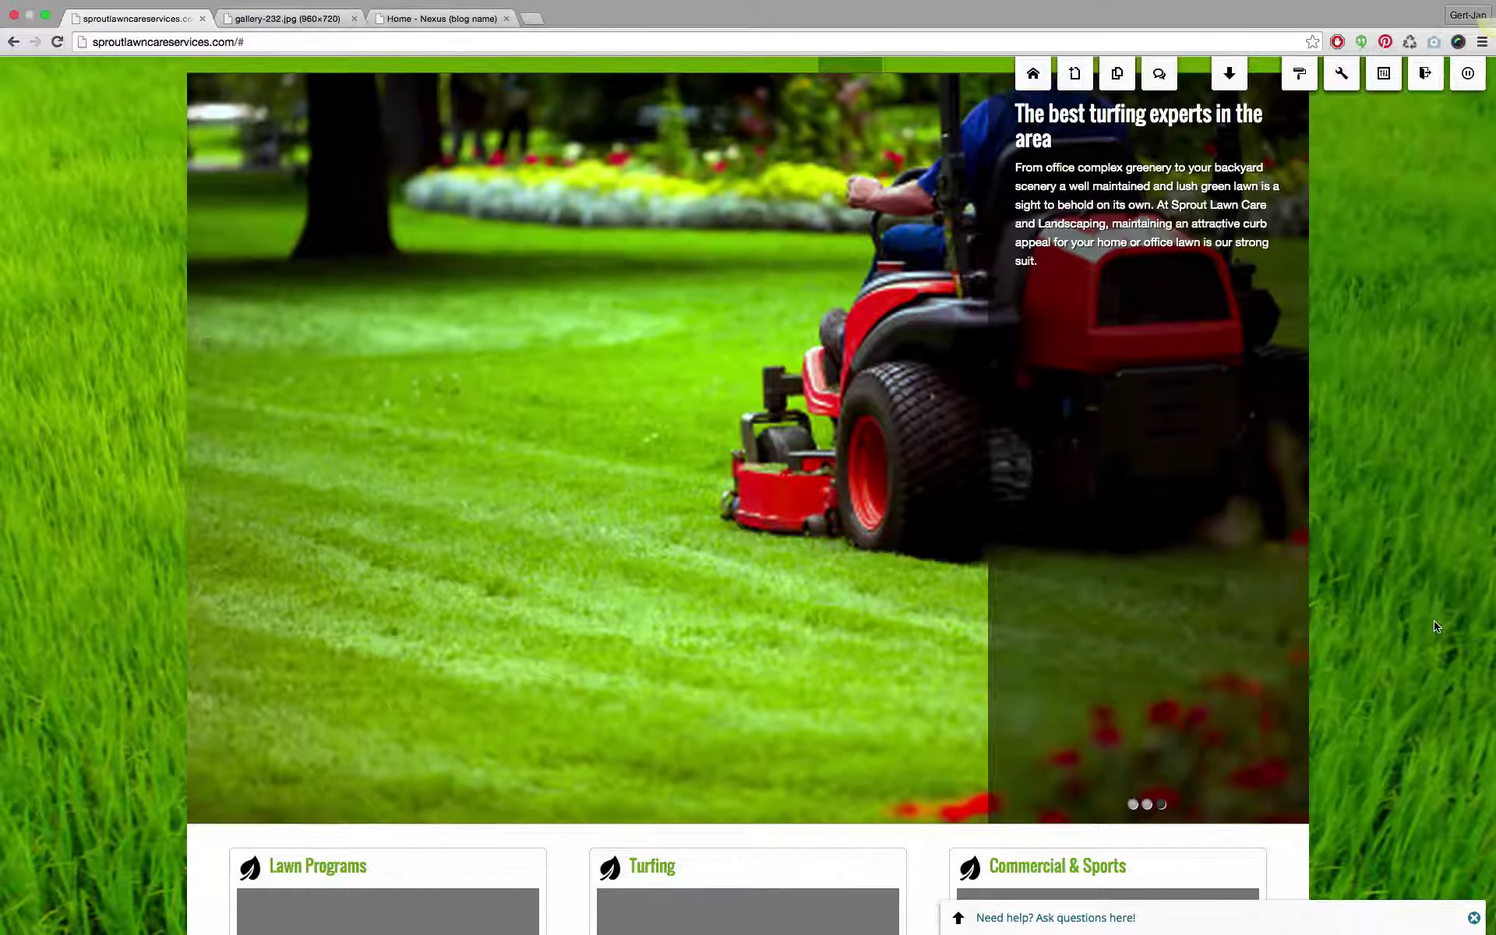
{"action": "scroll", "coordinate": [1436, 626], "scroll_direction": "up", "scroll_amount": 2}
{"action": "scroll", "coordinate": [1436, 627], "scroll_direction": "down", "scroll_amount": 4}
{"action": "scroll", "coordinate": [1436, 627], "scroll_direction": "up", "scroll_amount": 3}
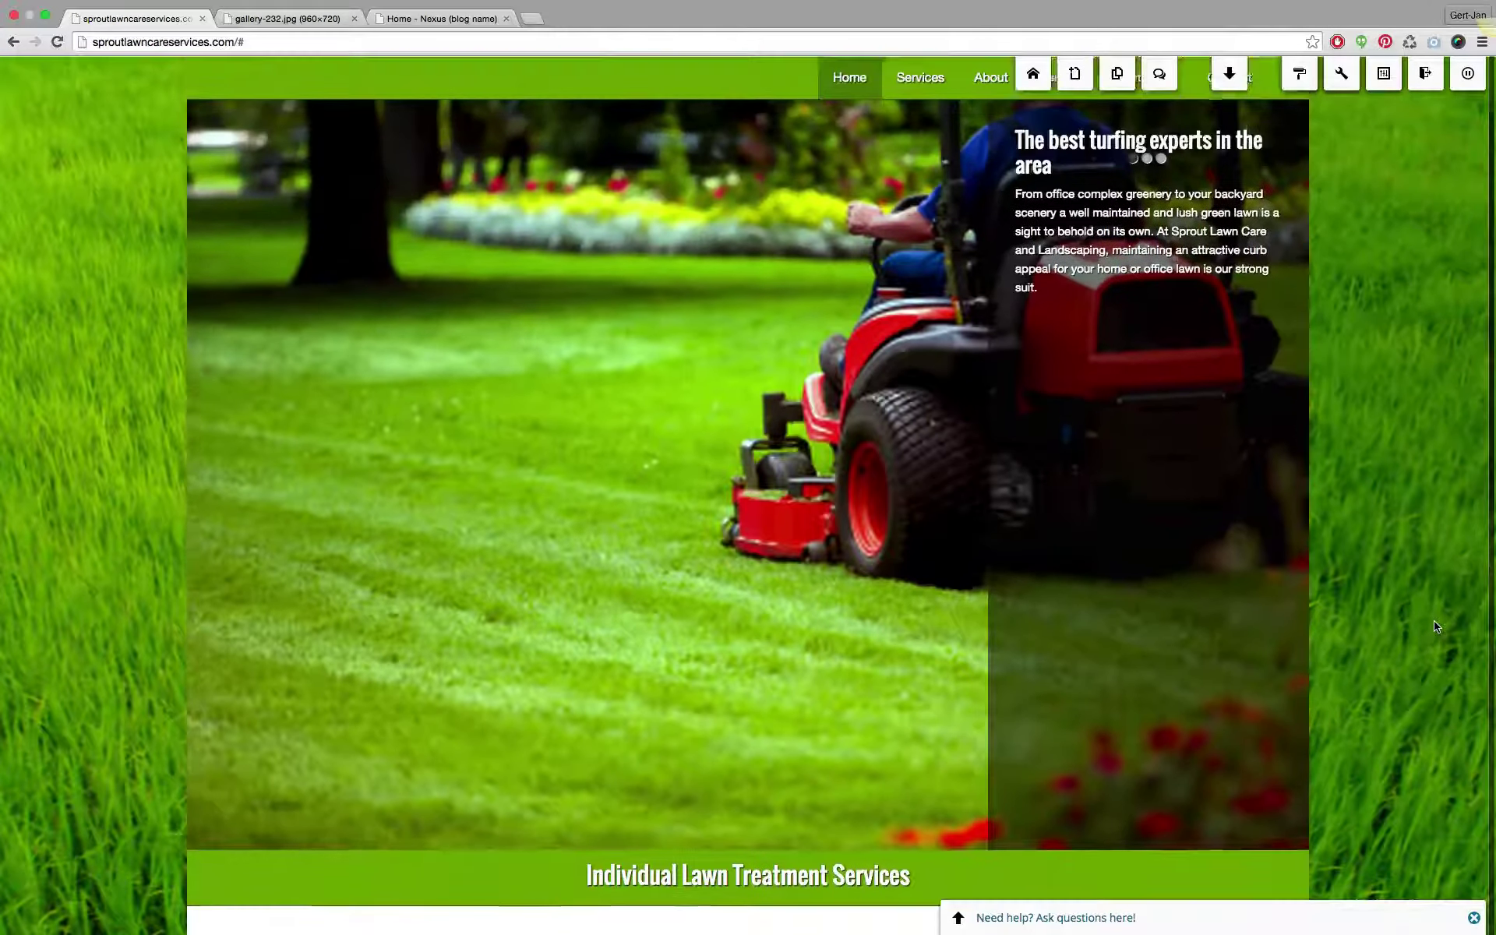
{"action": "scroll", "coordinate": [1436, 626], "scroll_direction": "down", "scroll_amount": 1}
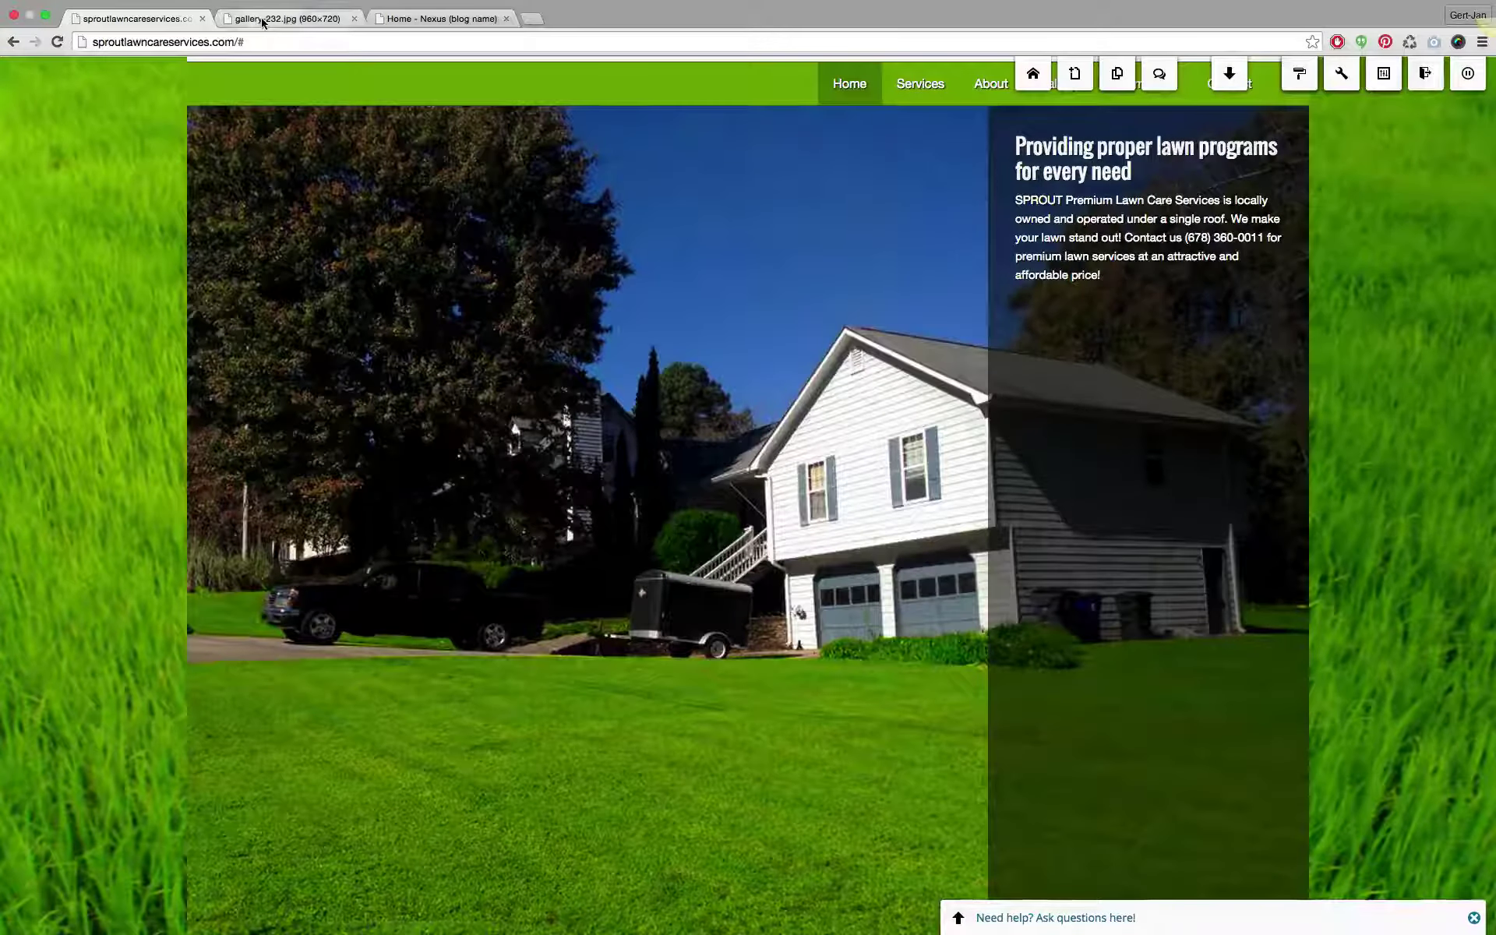
{"action": "left_click", "coordinate": [264, 19]}
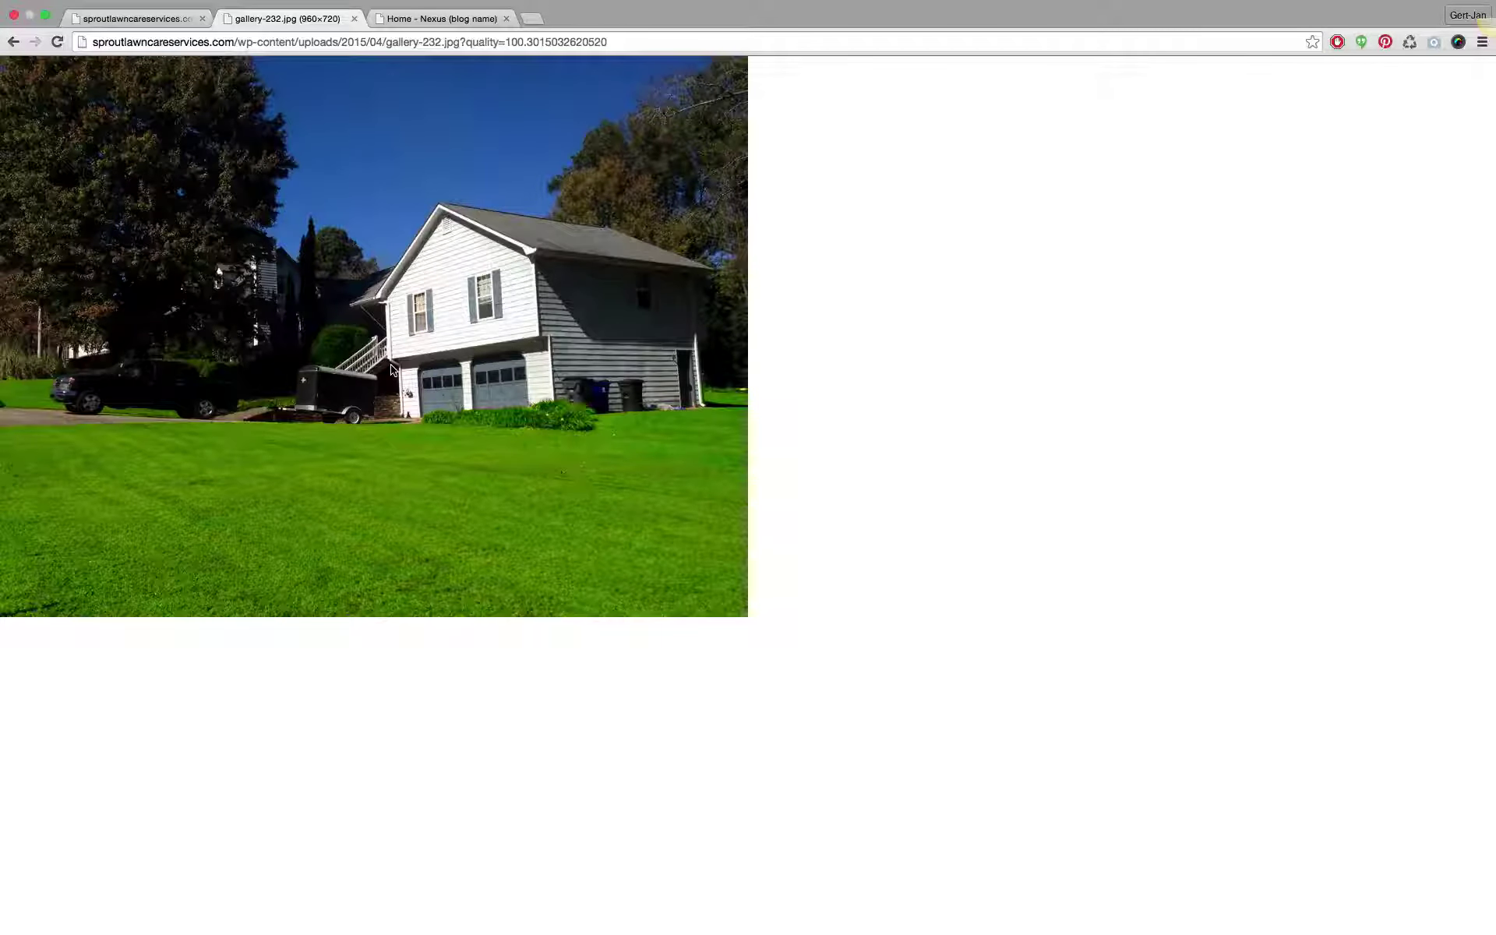
{"action": "left_click", "coordinate": [427, 19]}
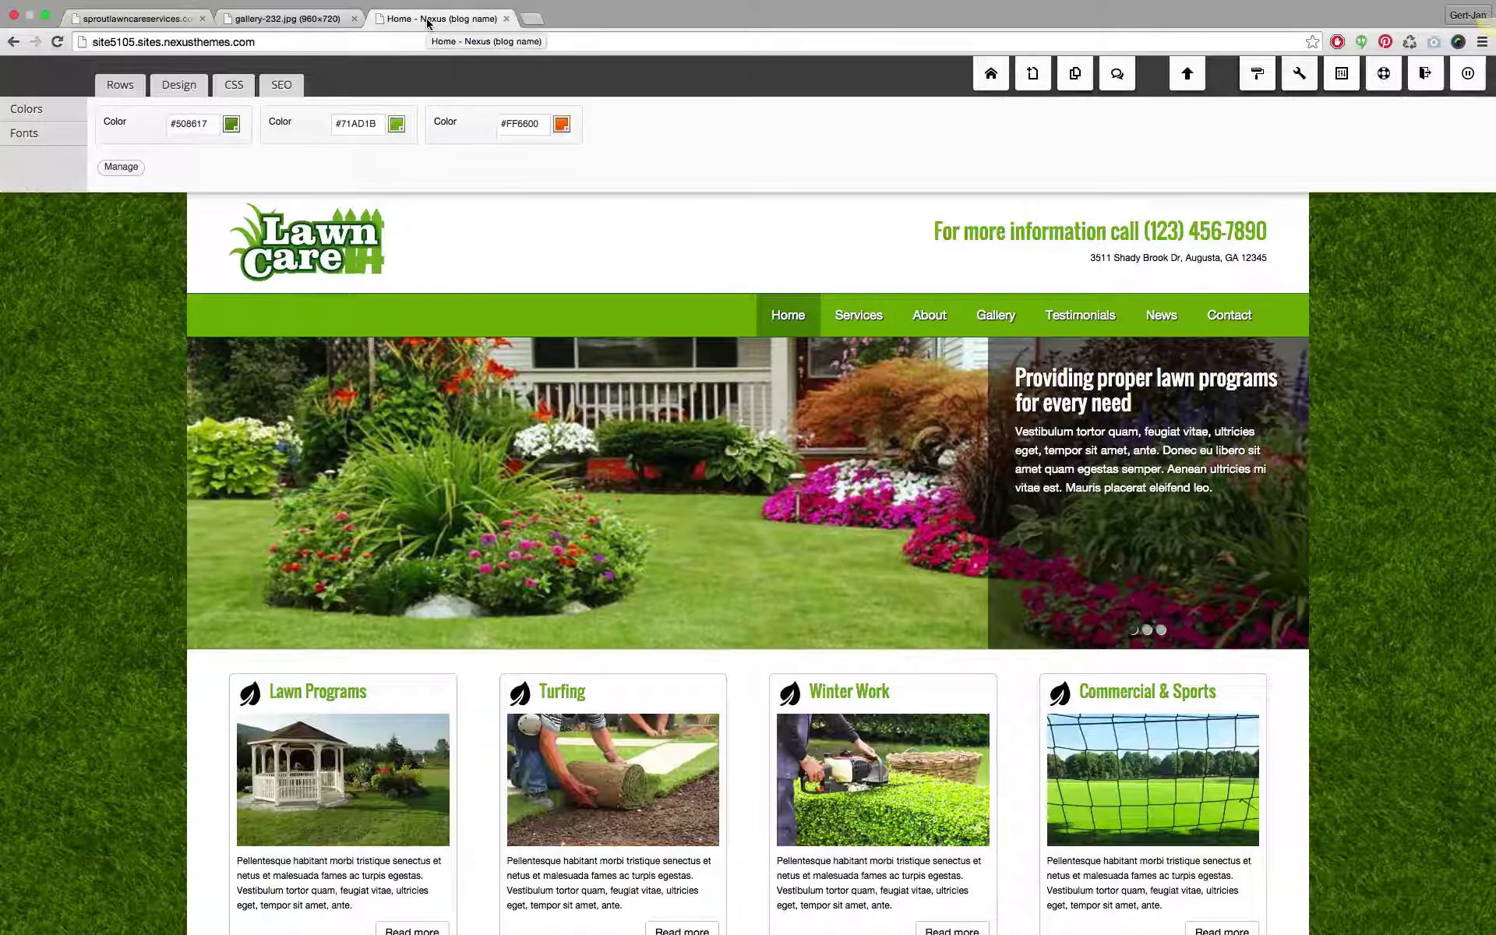
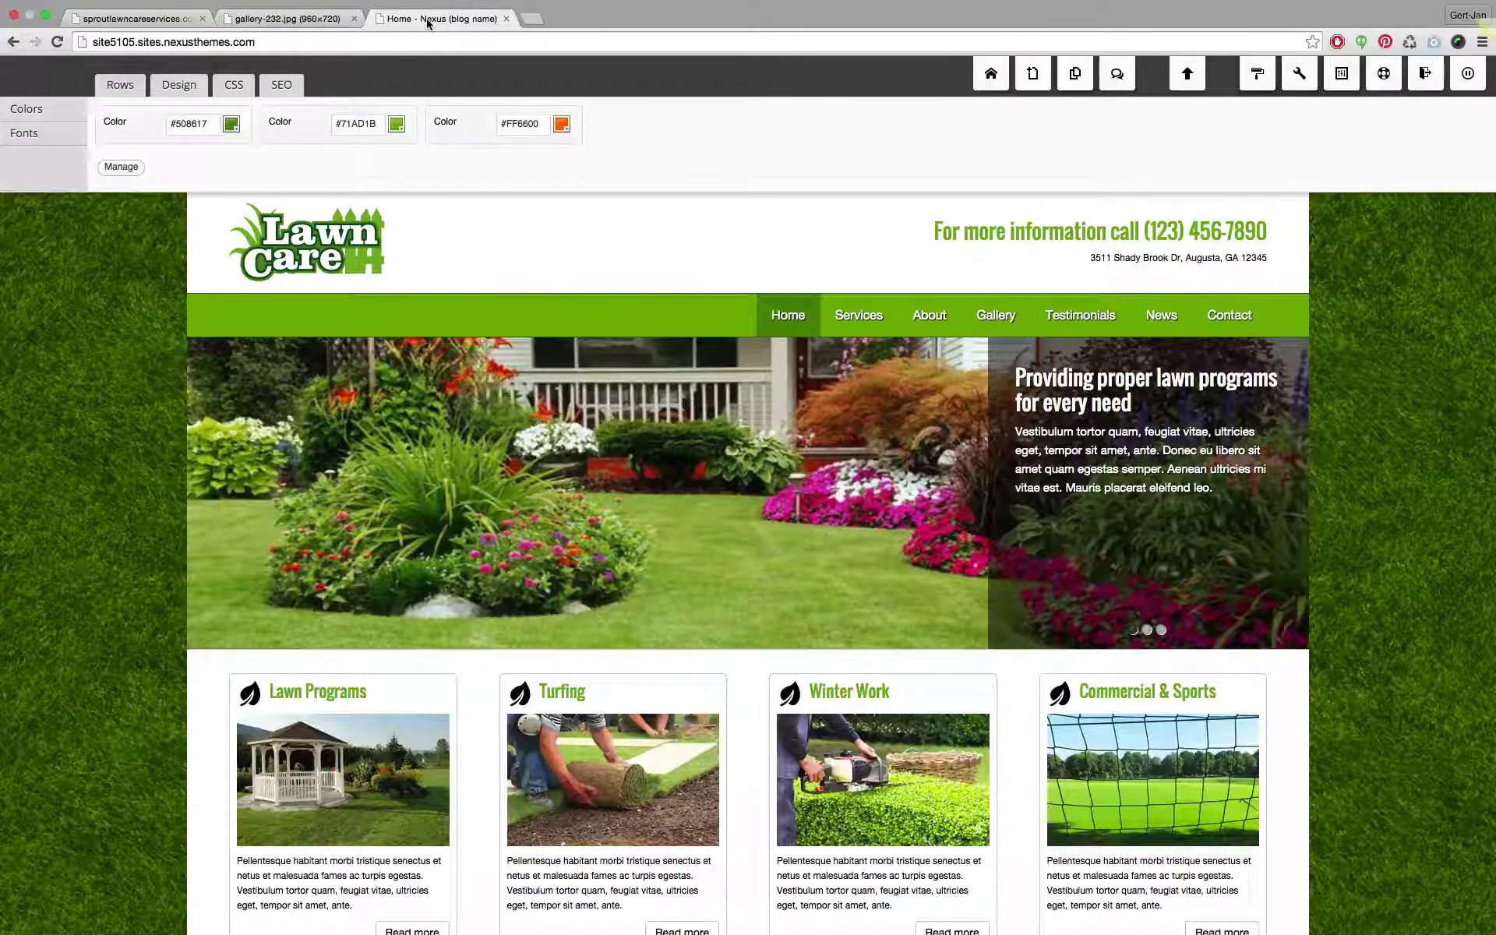
{"action": "left_click", "coordinate": [134, 18]}
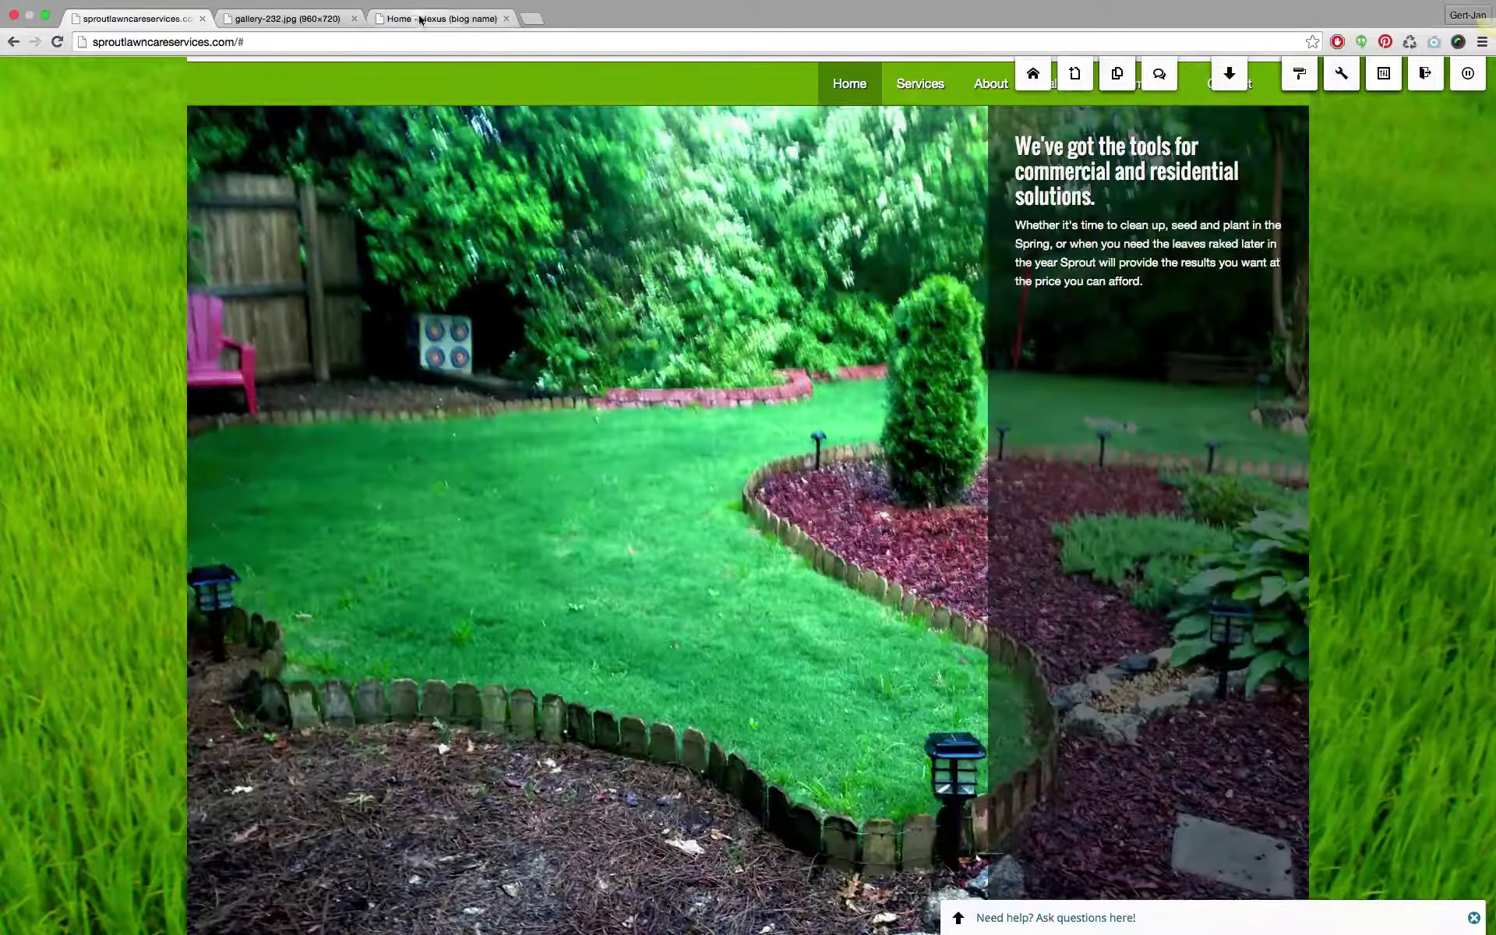
{"action": "left_click", "coordinate": [424, 19]}
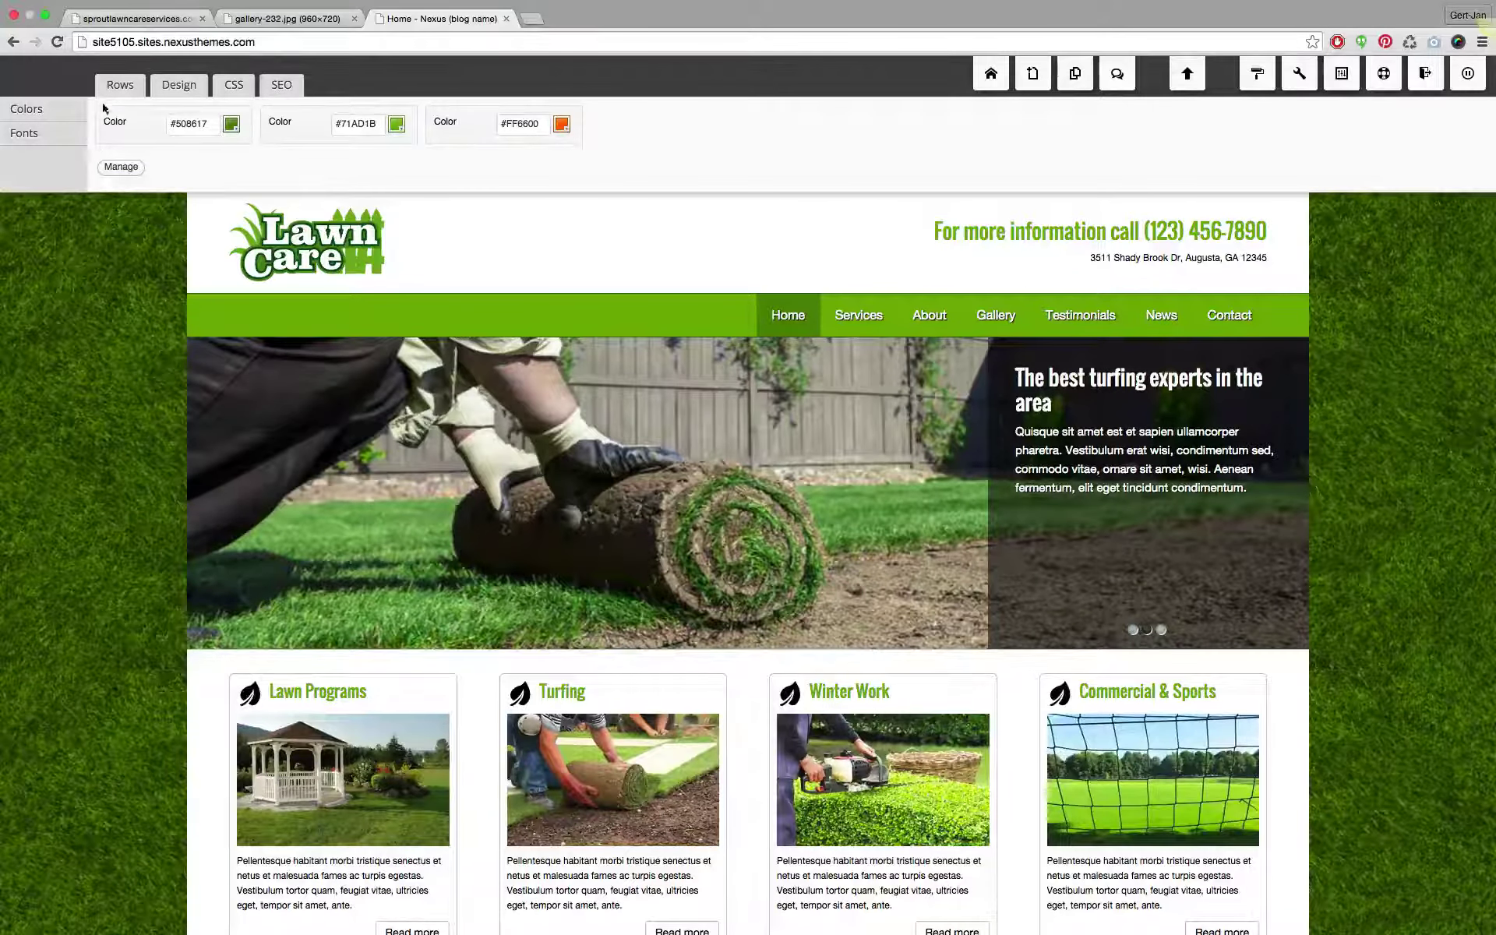
Step: Open the demo home page slider's list of slides and check the first slide's image dimensions
{"action": "left_click", "coordinate": [167, 42]}
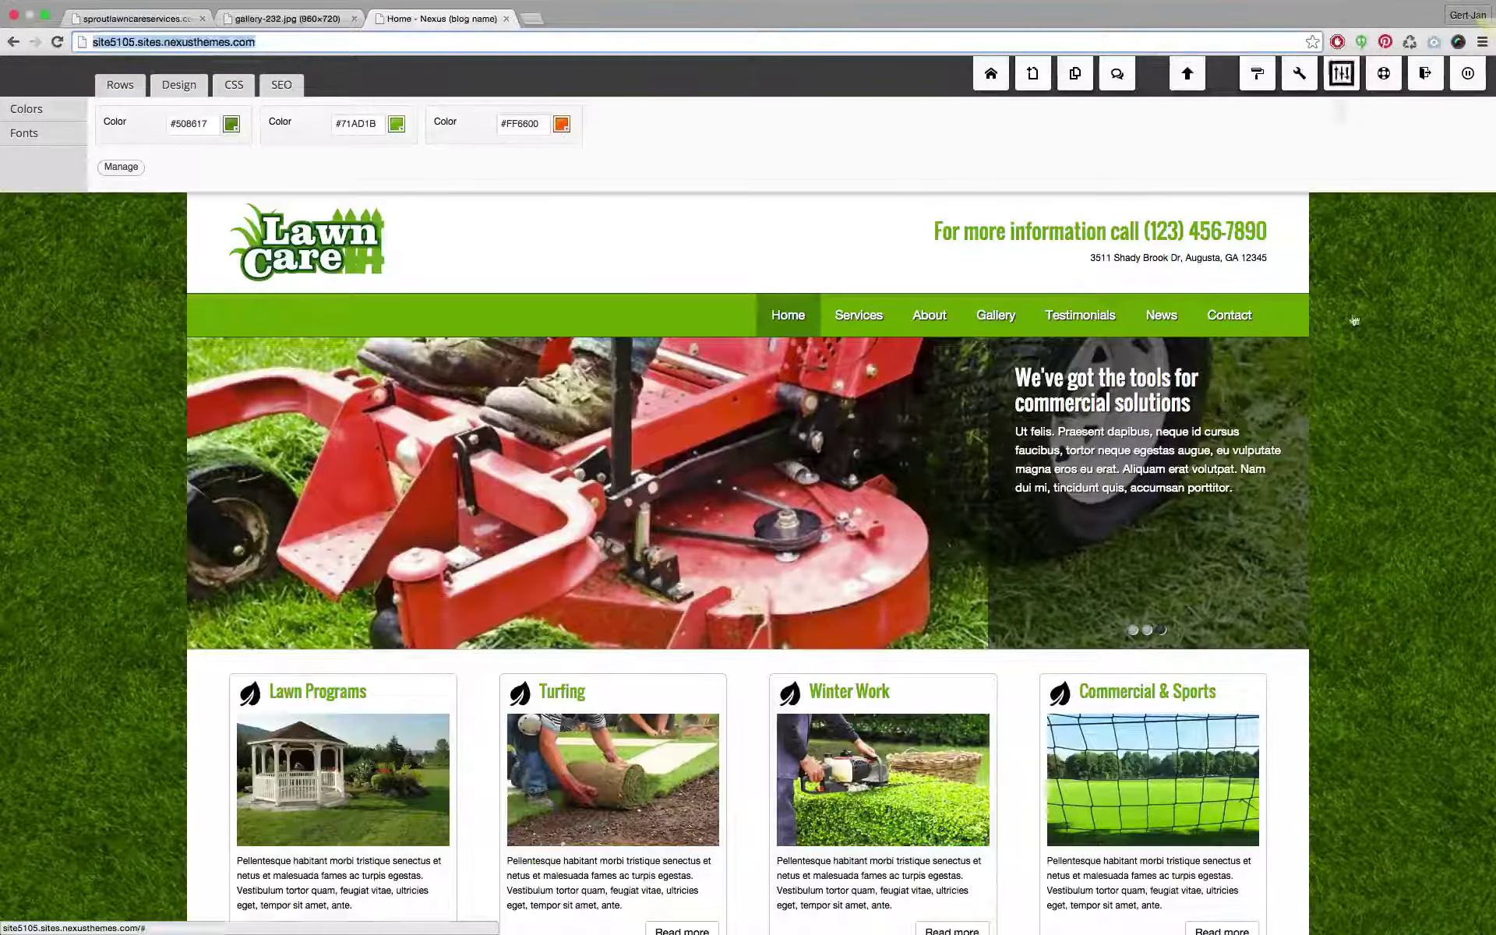
{"action": "left_click", "coordinate": [1160, 421]}
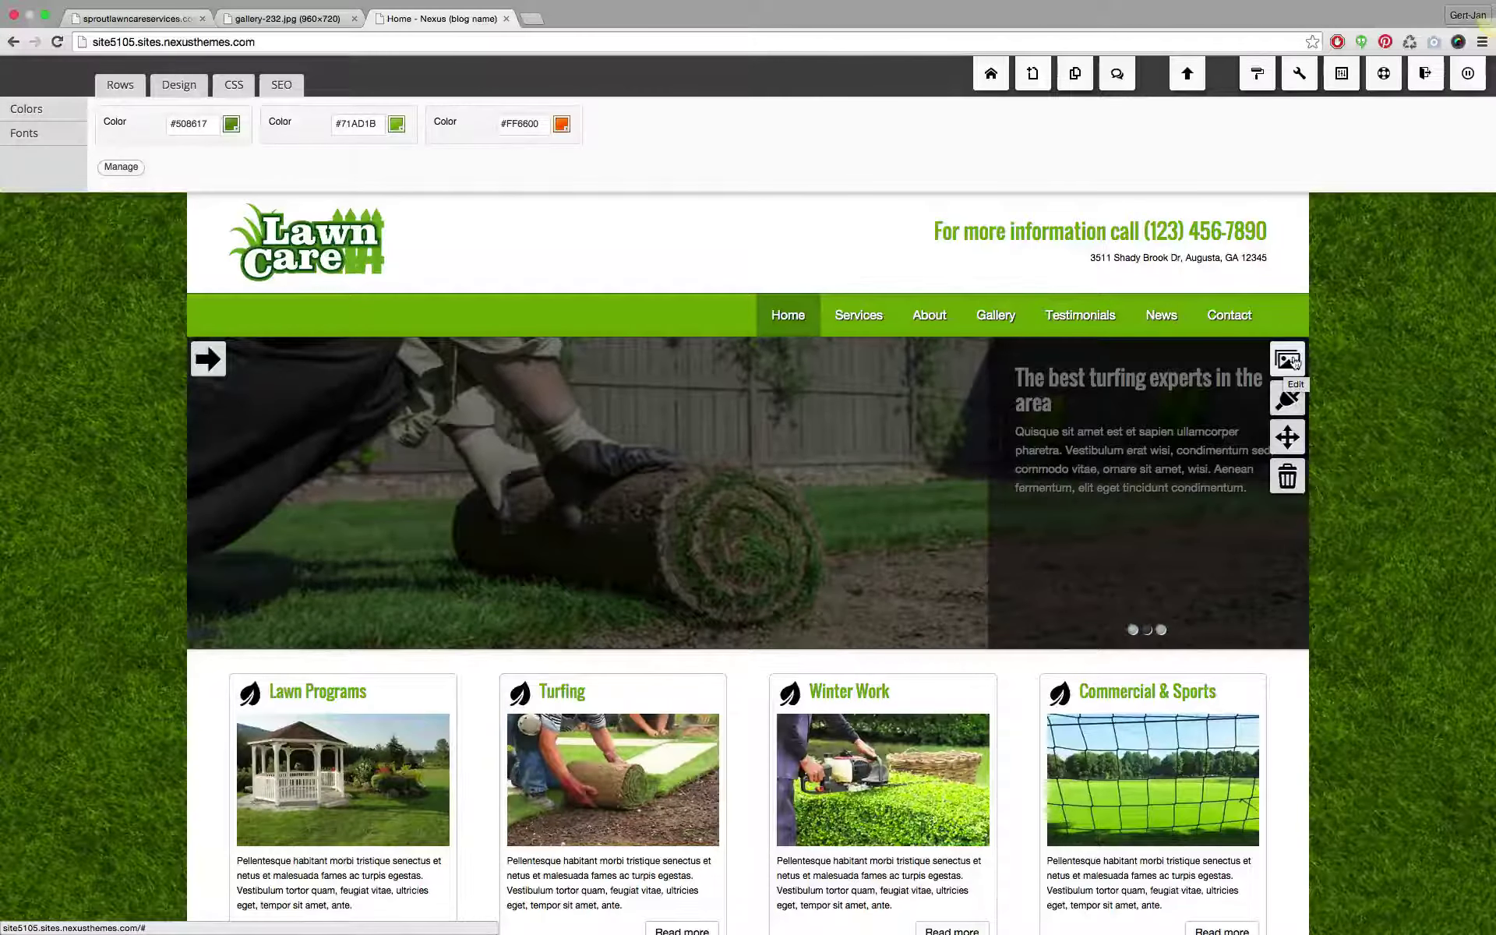
{"action": "left_click", "coordinate": [1292, 360]}
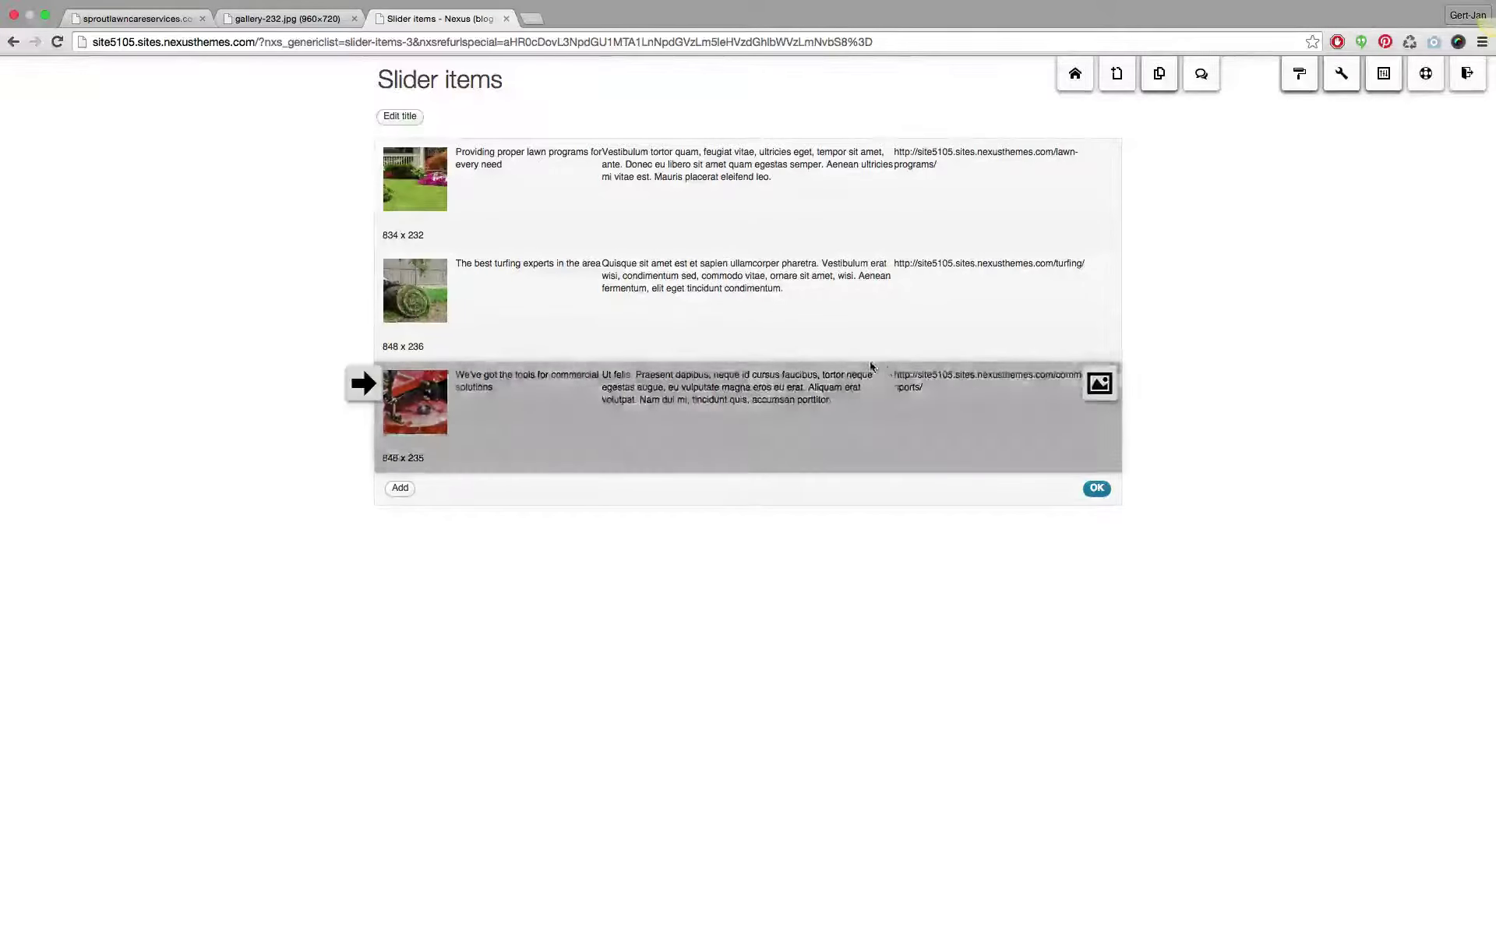
{"action": "mouse_move", "coordinate": [553, 226]}
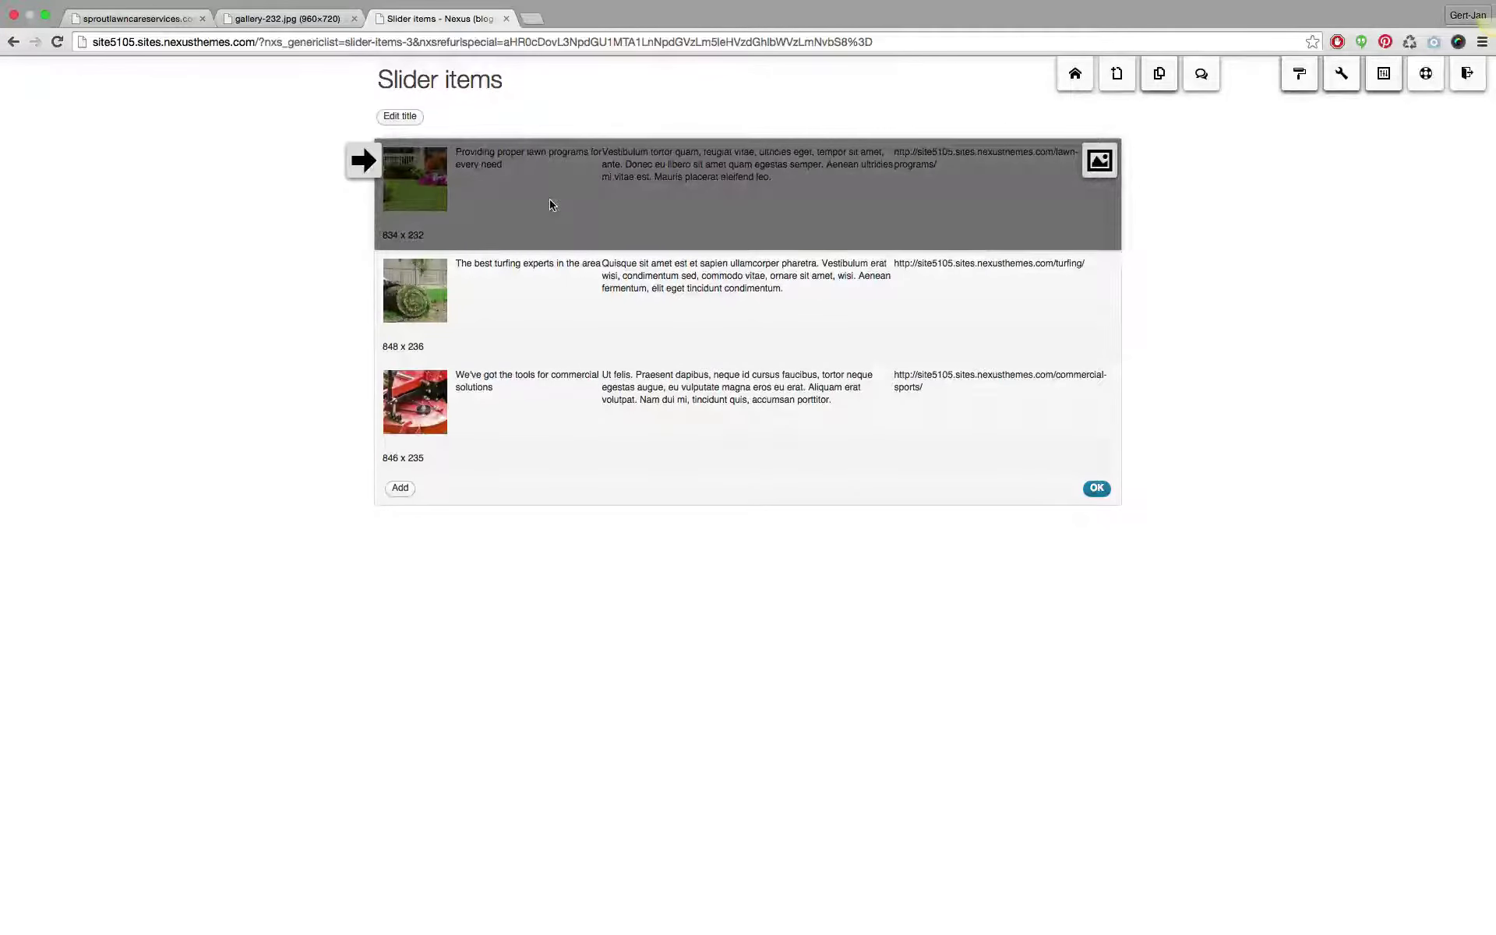
{"action": "left_click", "coordinate": [424, 235]}
Step: Set the height of each slide in the Sprout home page slider to 400px, keeping responsive display at 960, and save
{"action": "left_click", "coordinate": [152, 24]}
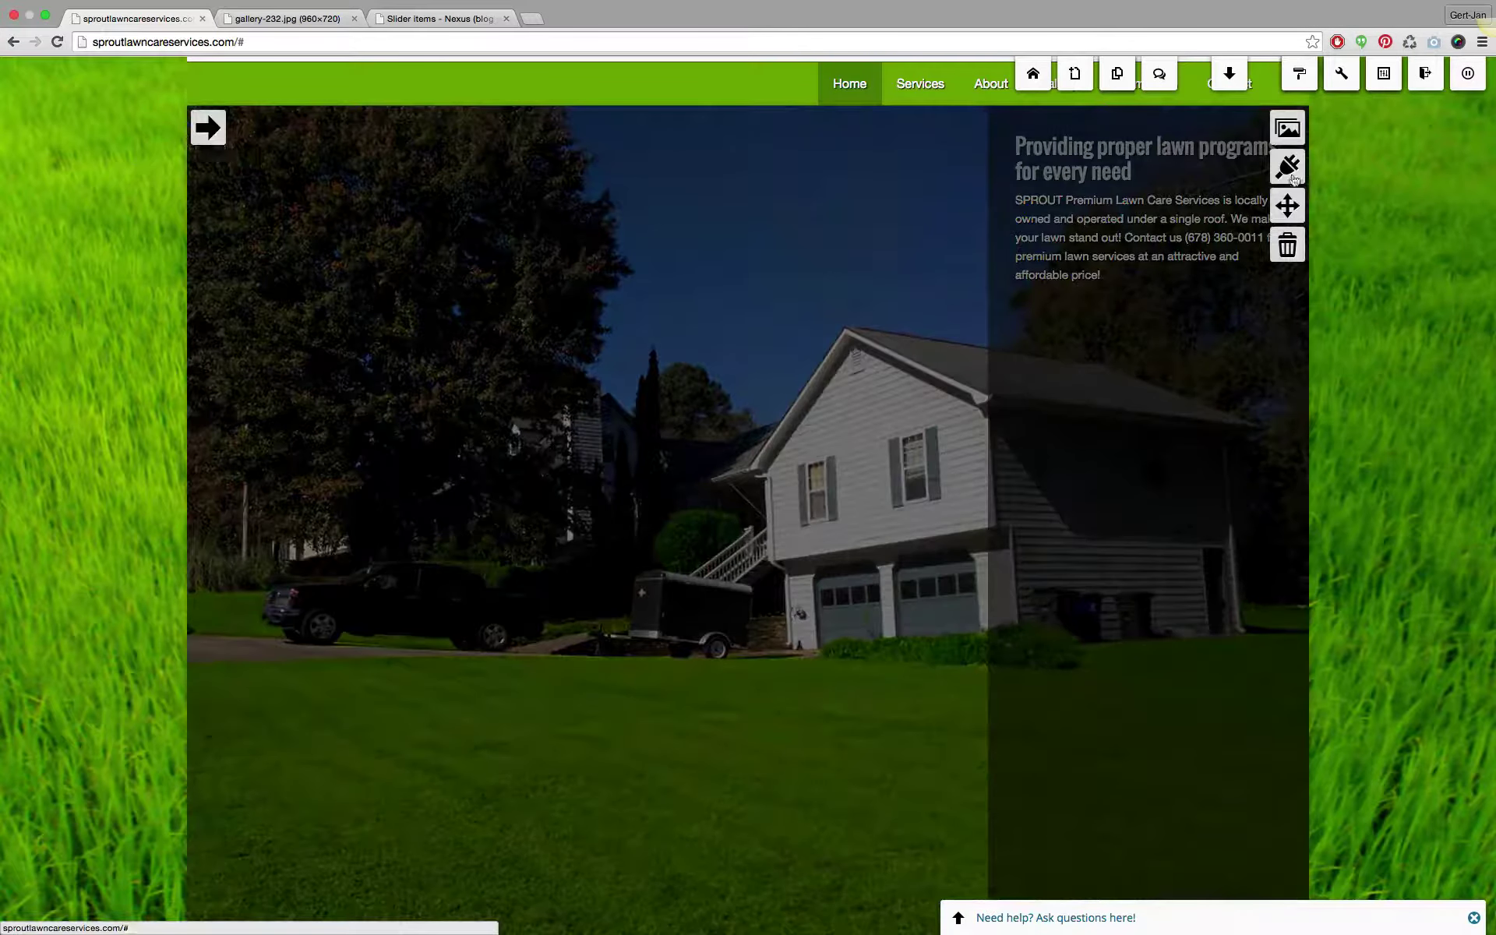
{"action": "left_click", "coordinate": [1296, 176]}
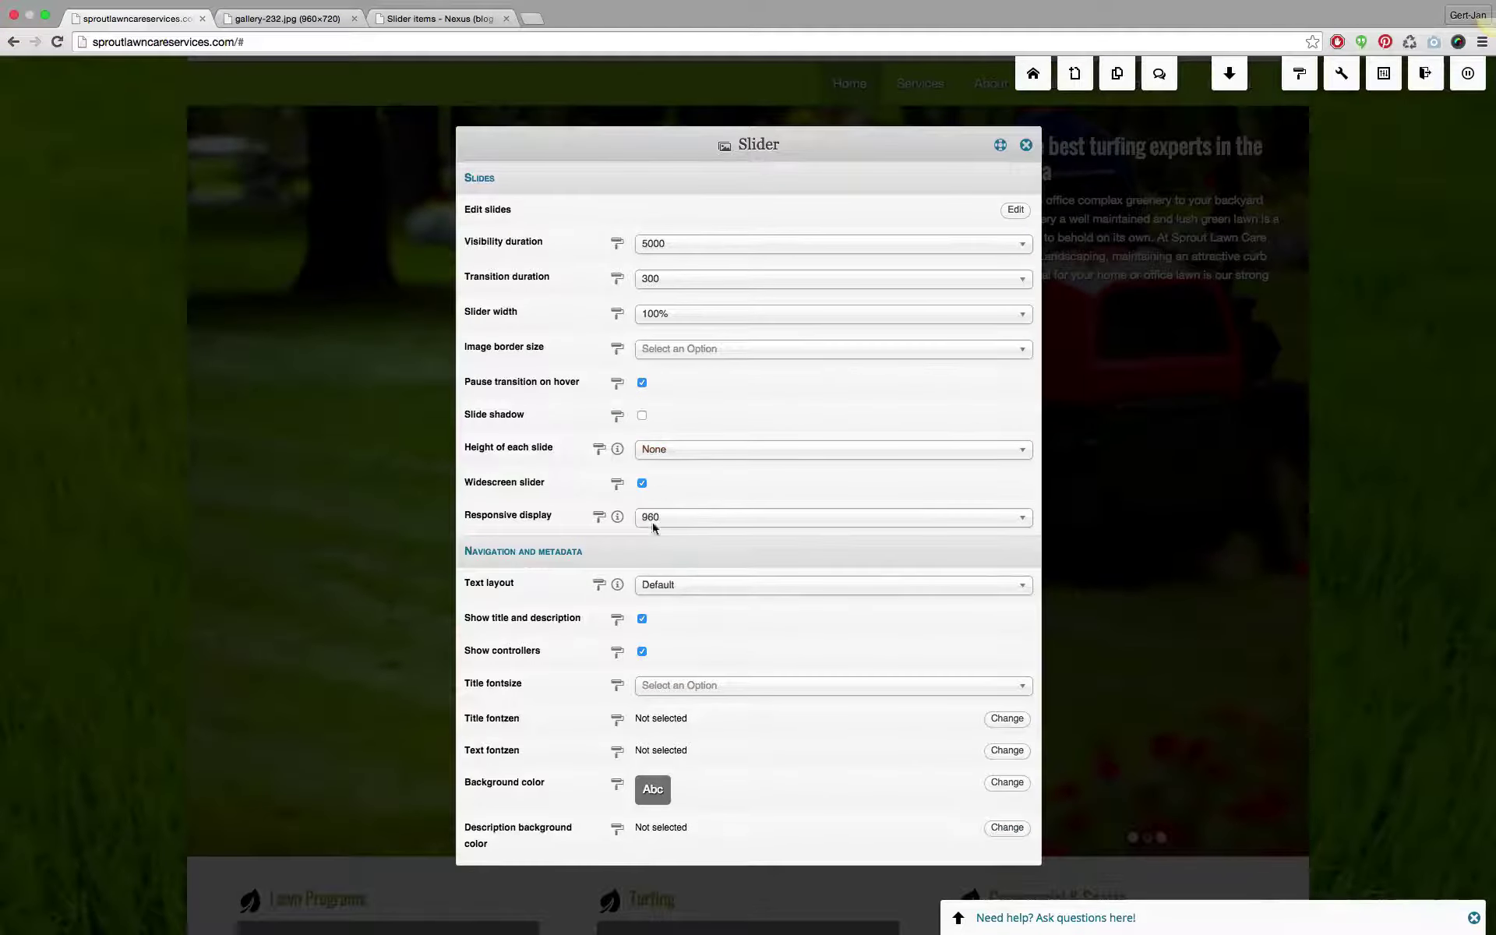
{"action": "left_click", "coordinate": [686, 519]}
{"action": "left_click", "coordinate": [686, 519]}
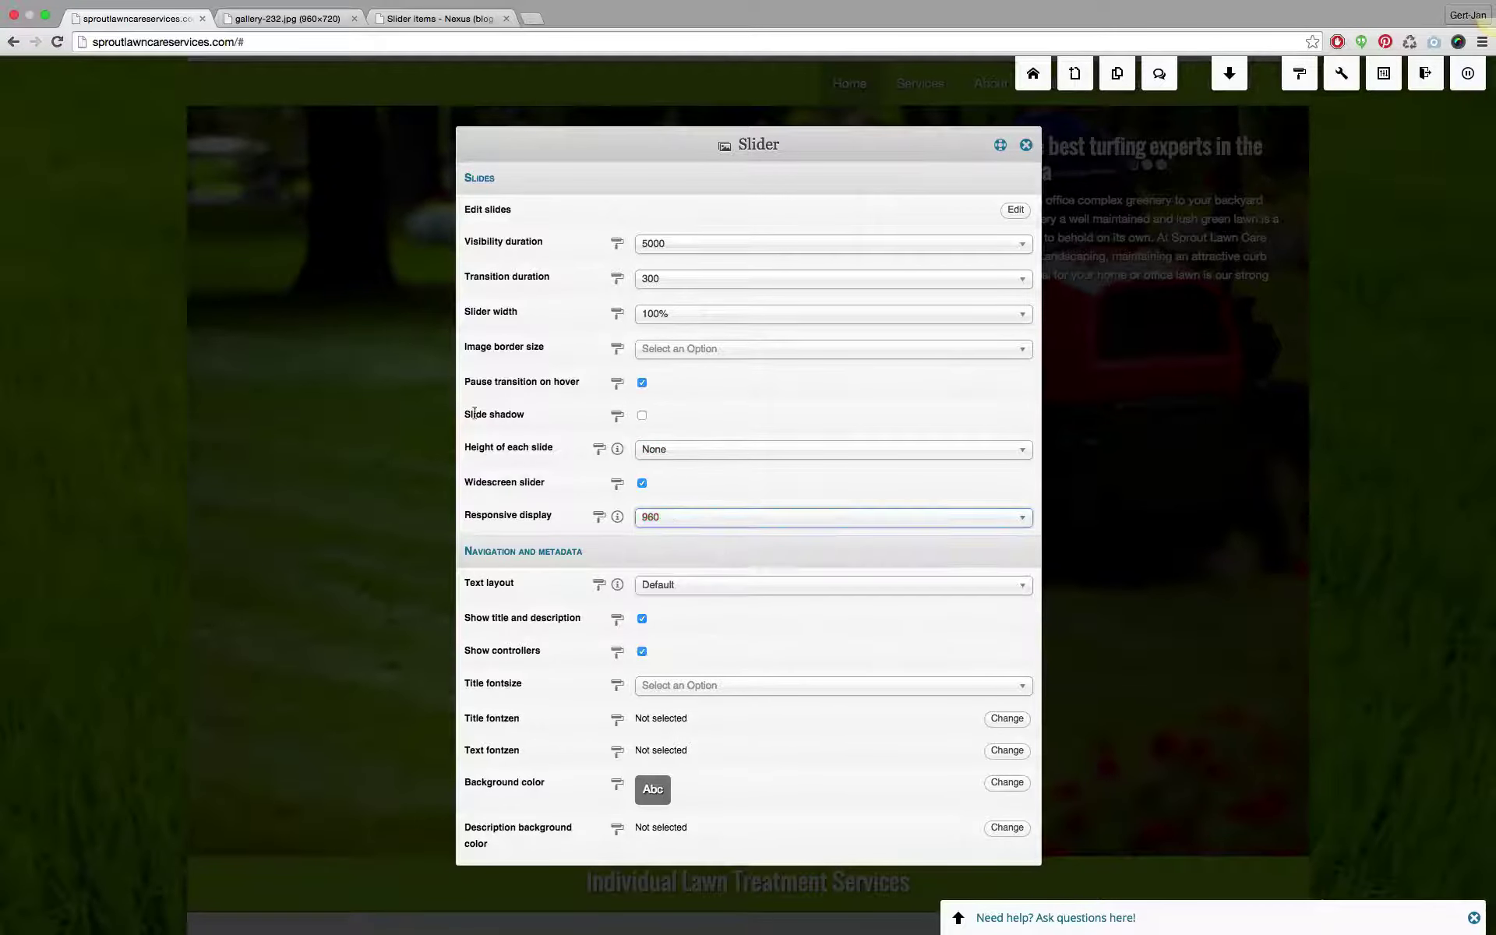
{"action": "left_click", "coordinate": [669, 452]}
{"action": "left_click", "coordinate": [666, 559]}
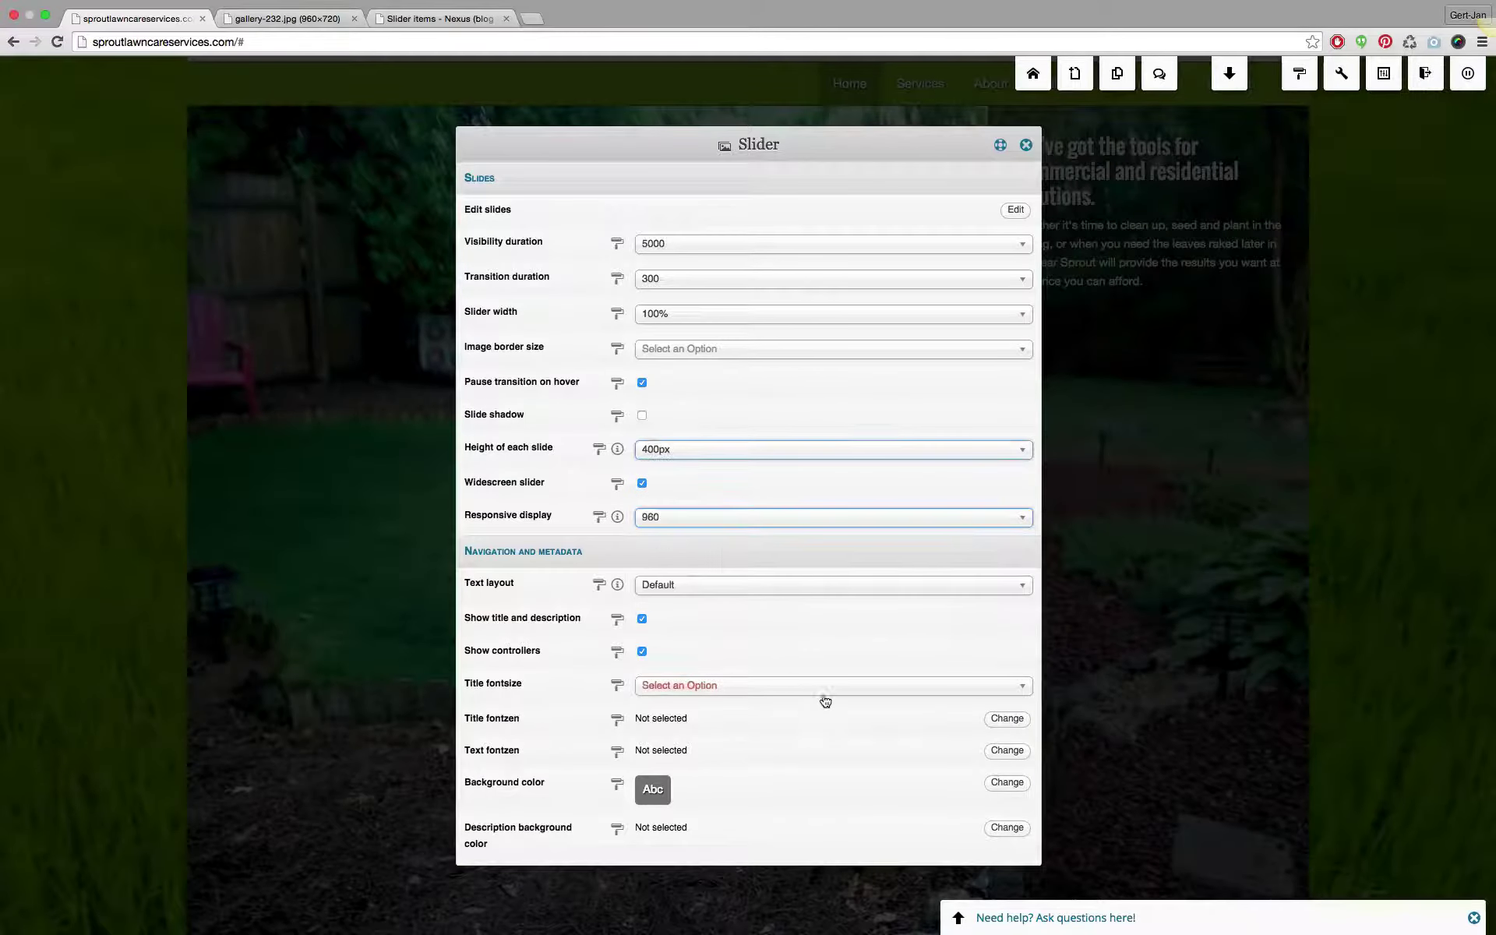
{"action": "scroll", "coordinate": [873, 740], "scroll_direction": "down", "scroll_amount": 5}
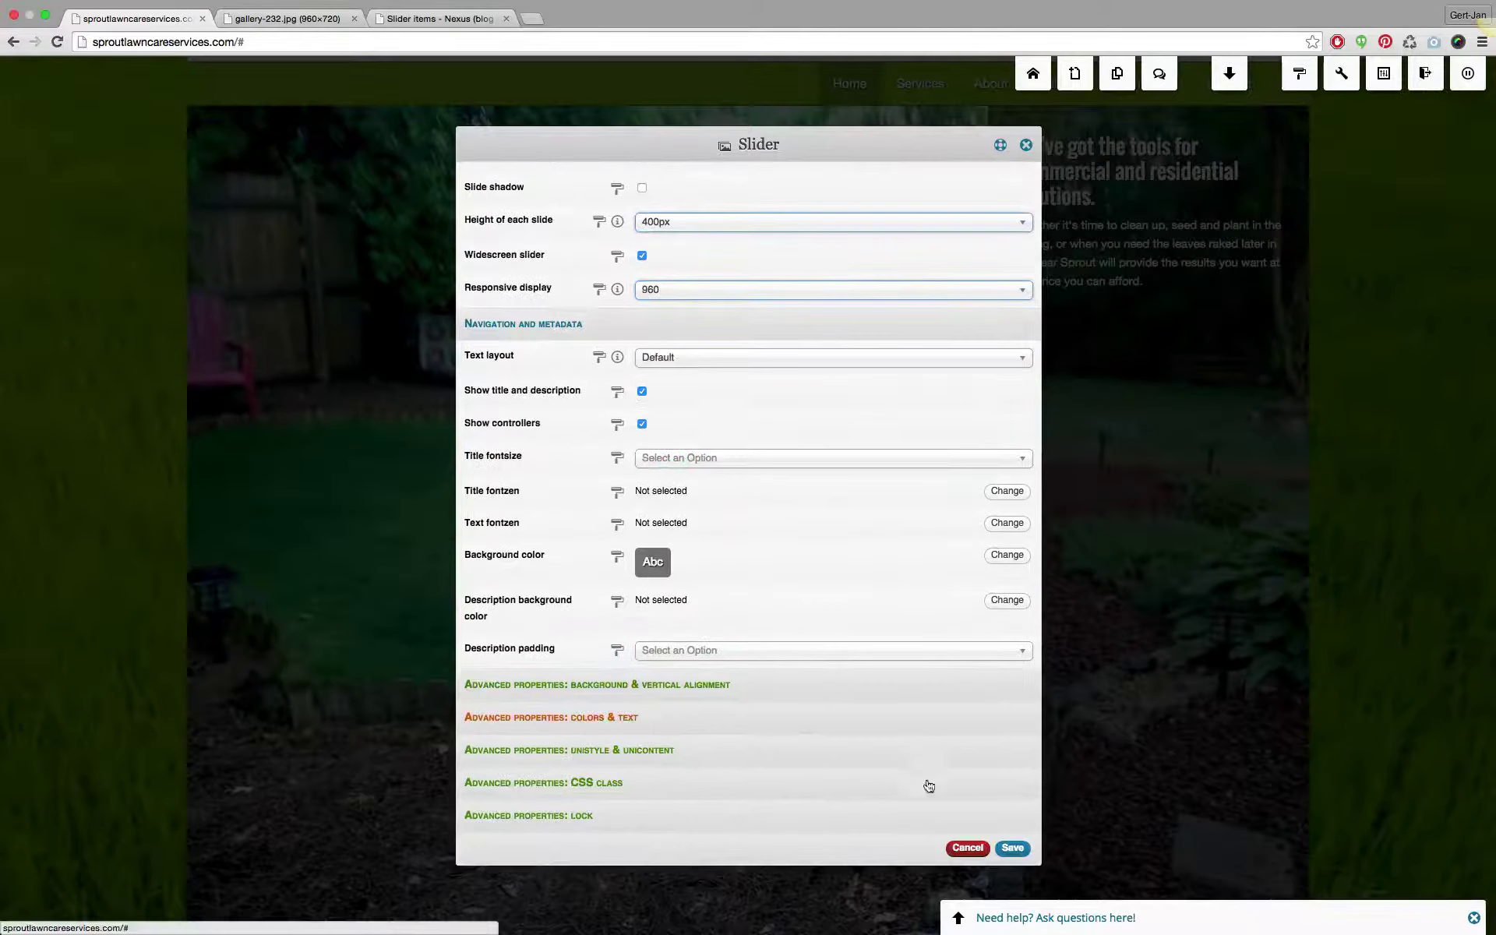
{"action": "left_click", "coordinate": [1012, 848]}
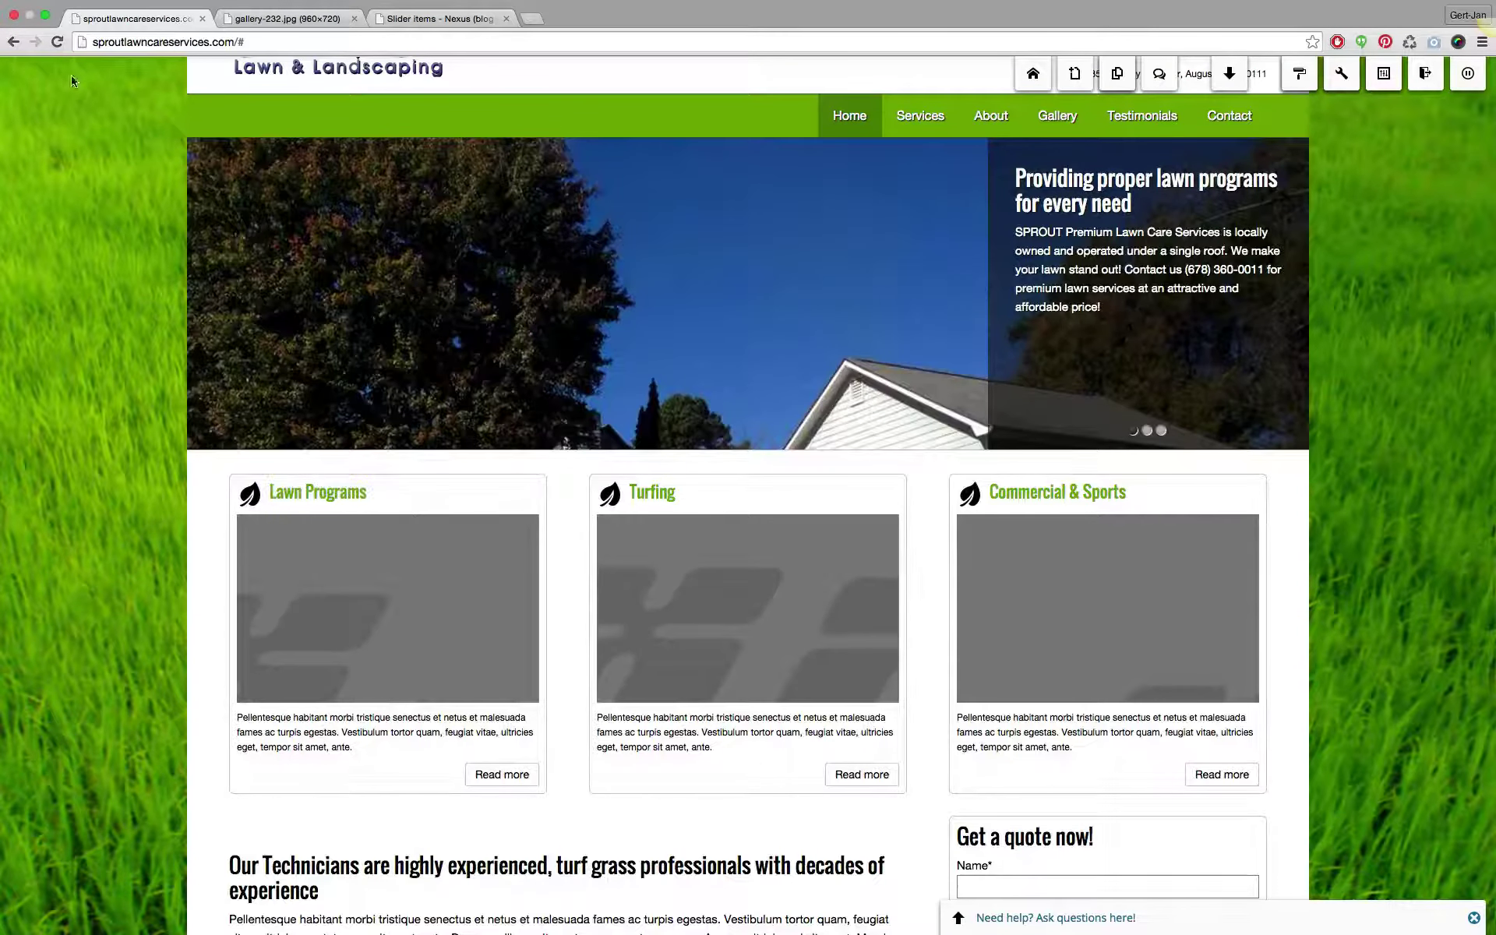
Step: Reload the Sprout home page and compare its slider with gallery-232.jpg and the image dimensions of the demo's slider items
{"action": "left_click", "coordinate": [56, 42]}
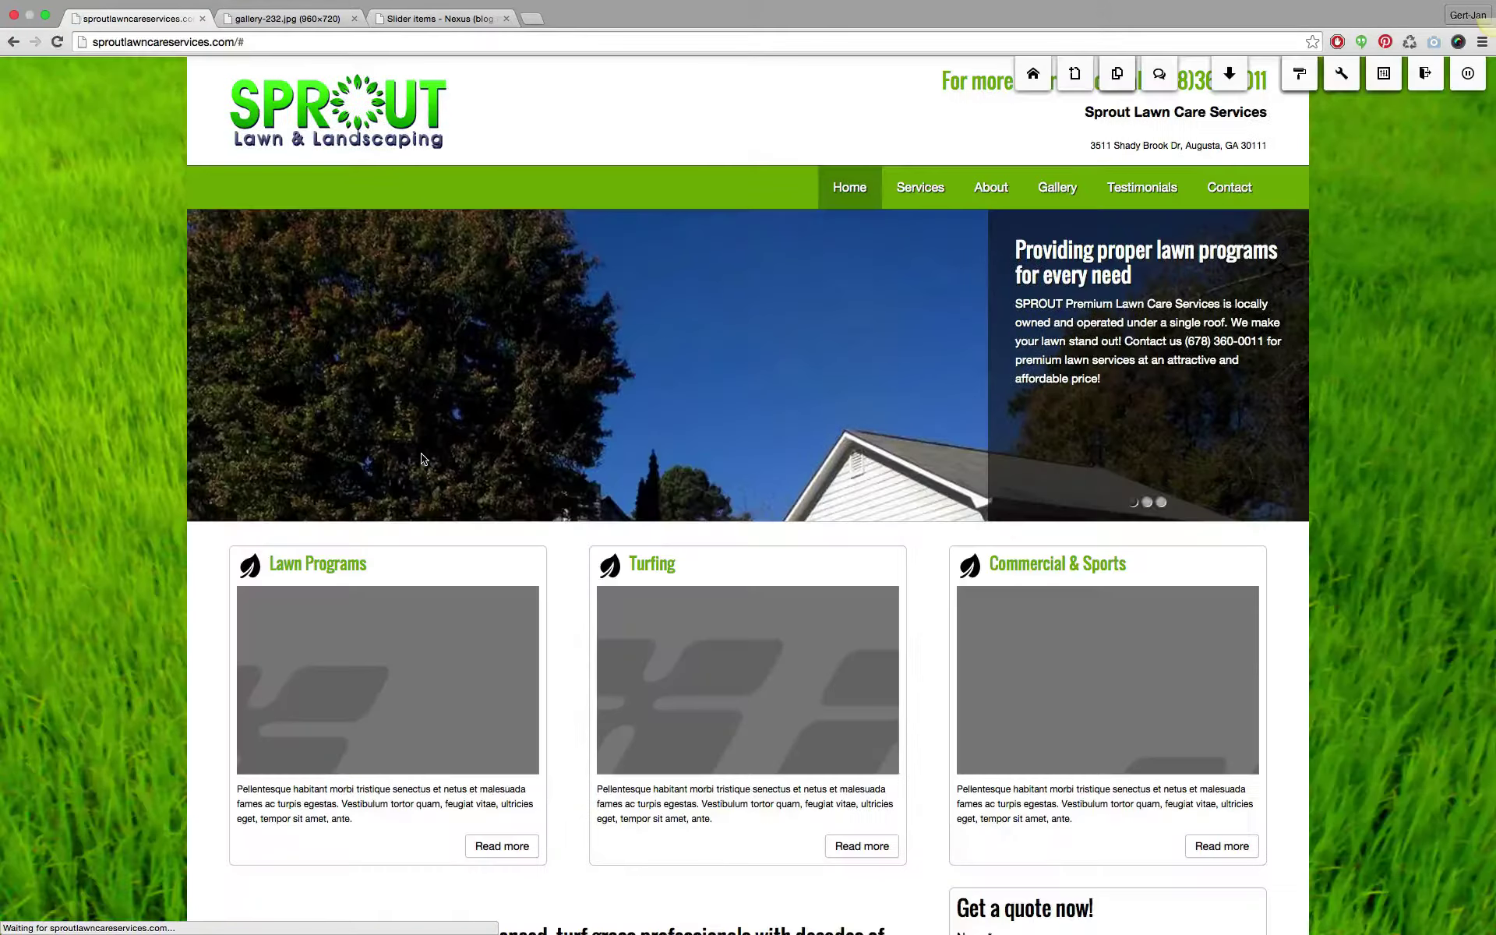
{"action": "scroll", "coordinate": [796, 468], "scroll_direction": "down", "scroll_amount": 1}
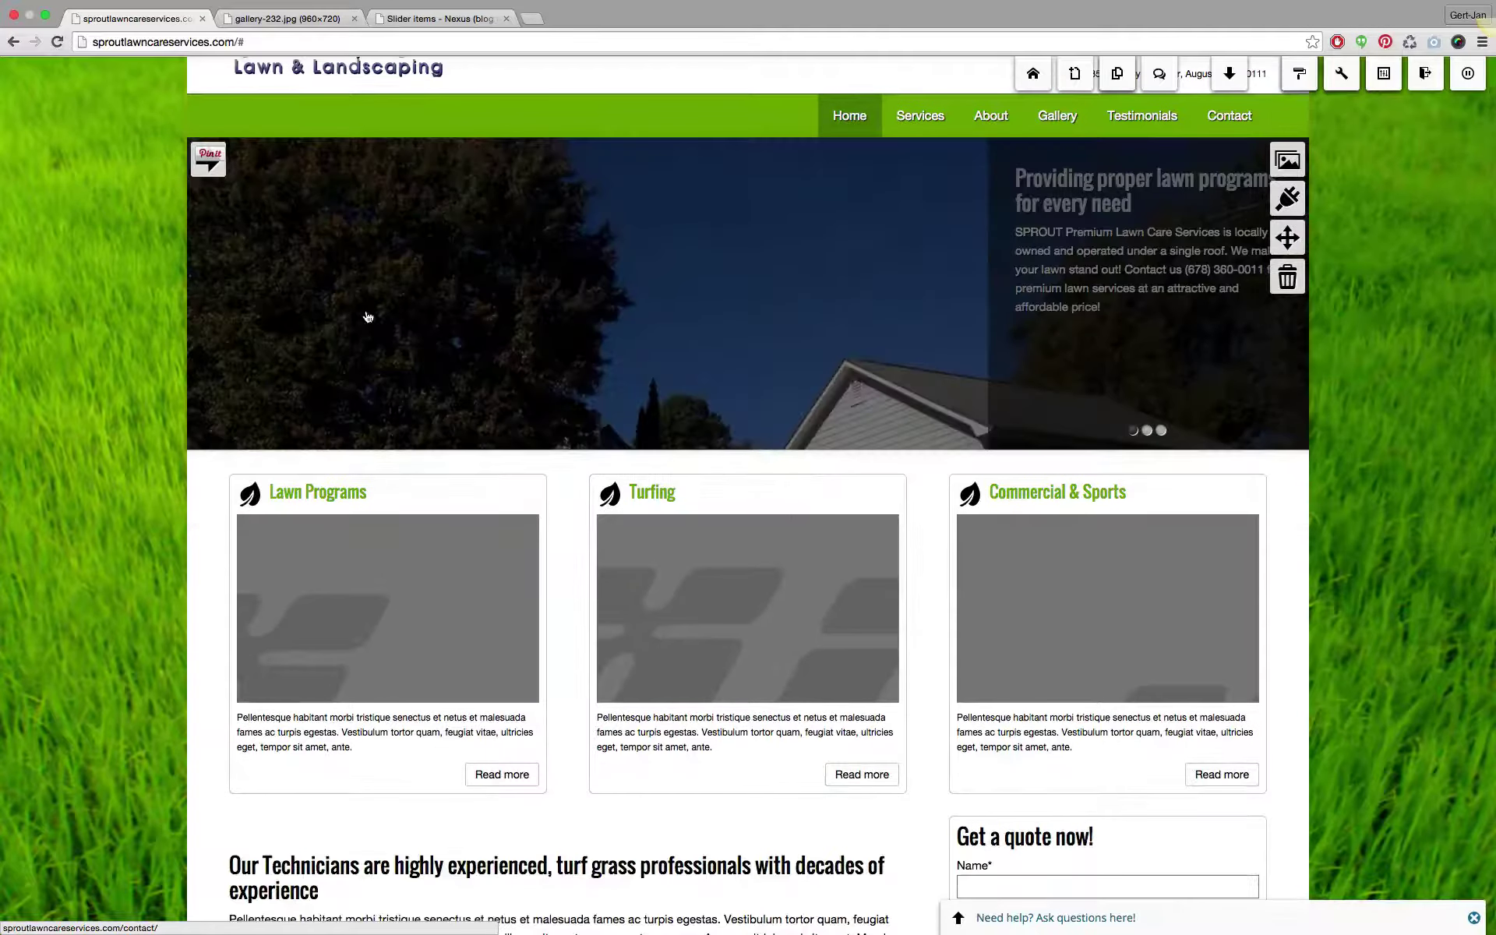
{"action": "left_click", "coordinate": [274, 19]}
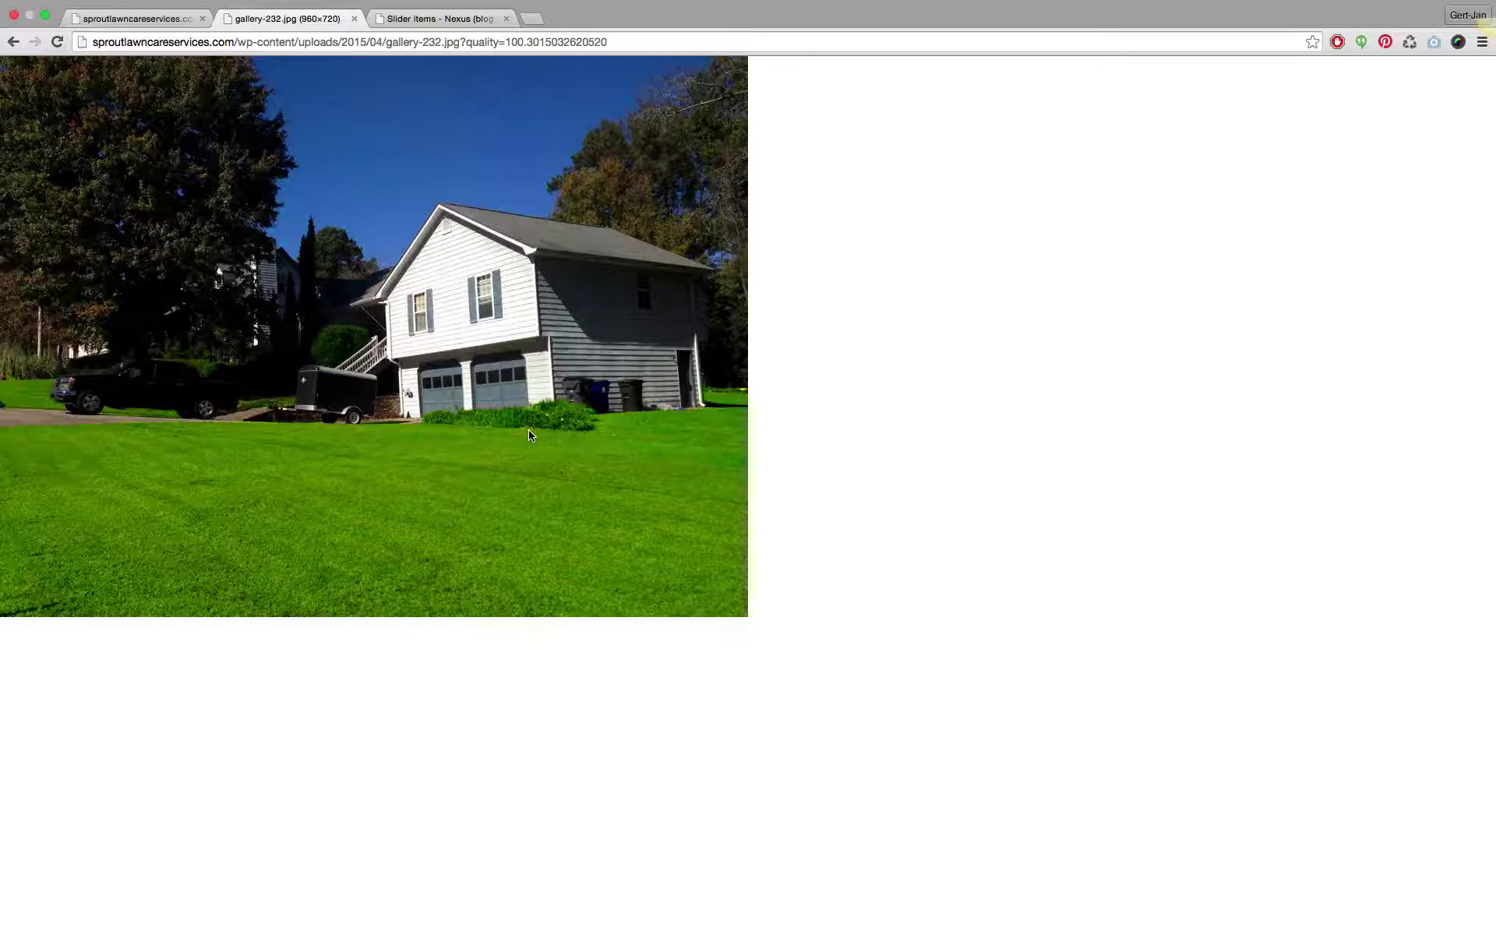
{"action": "left_click", "coordinate": [418, 24]}
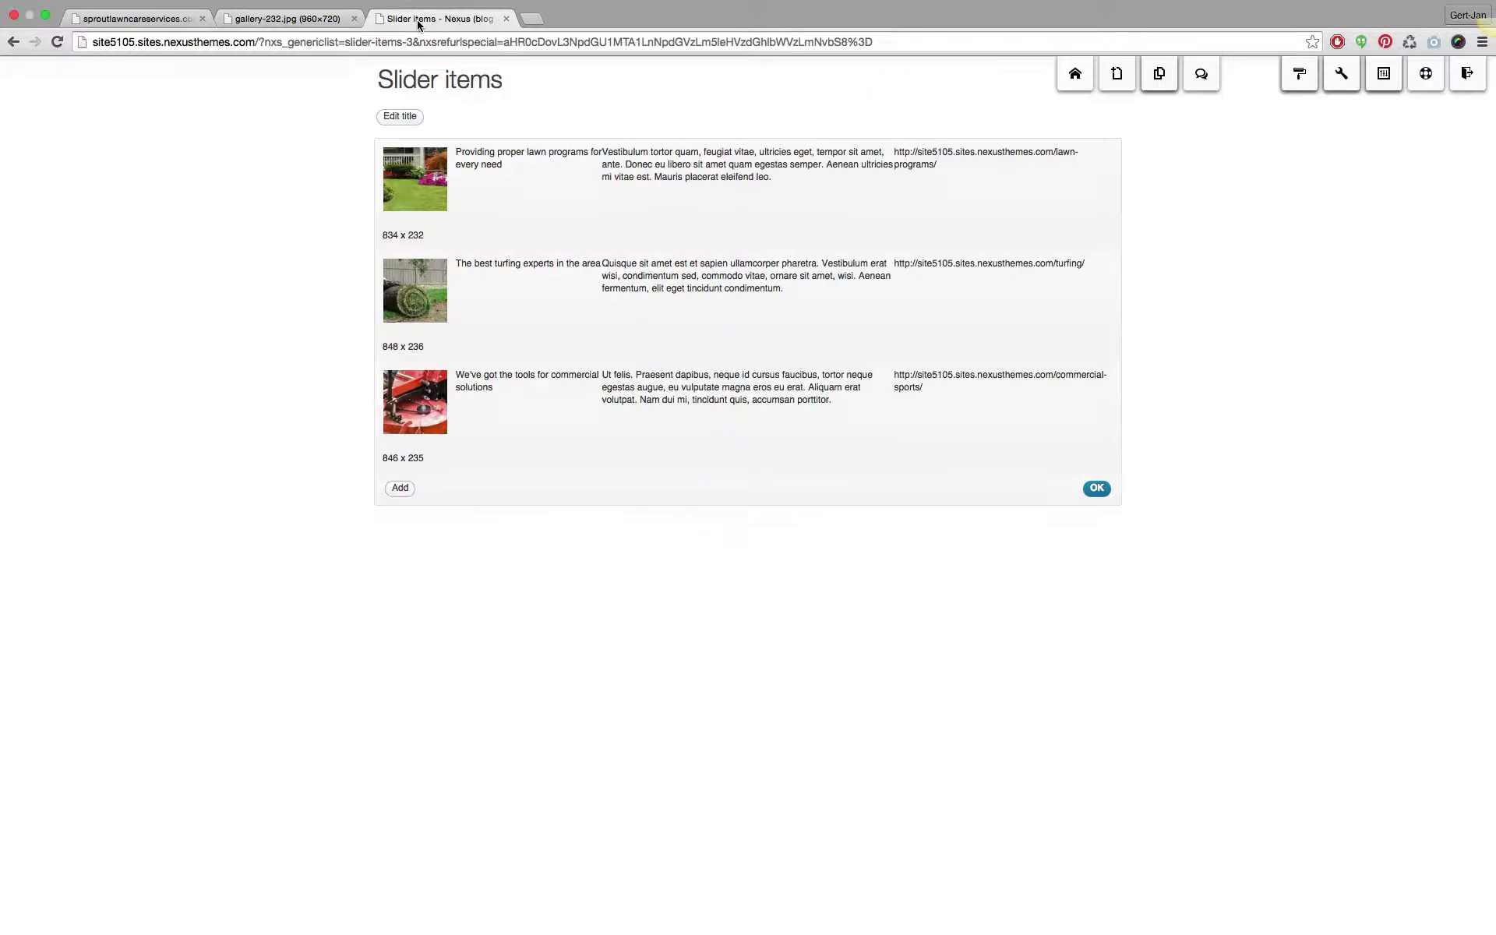